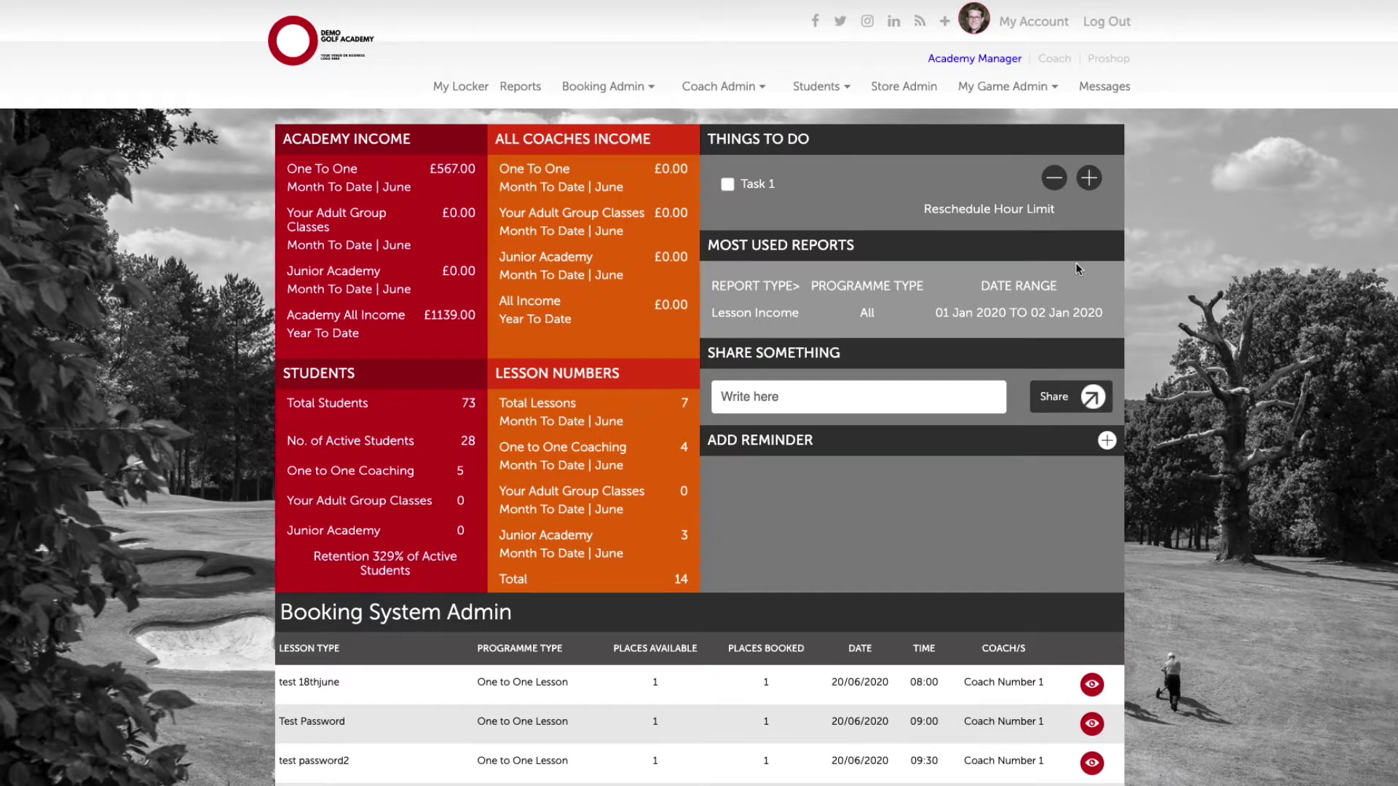
# Open the Booking System Filters page and start a new programme category.
pyautogui.moveTo(642, 92)
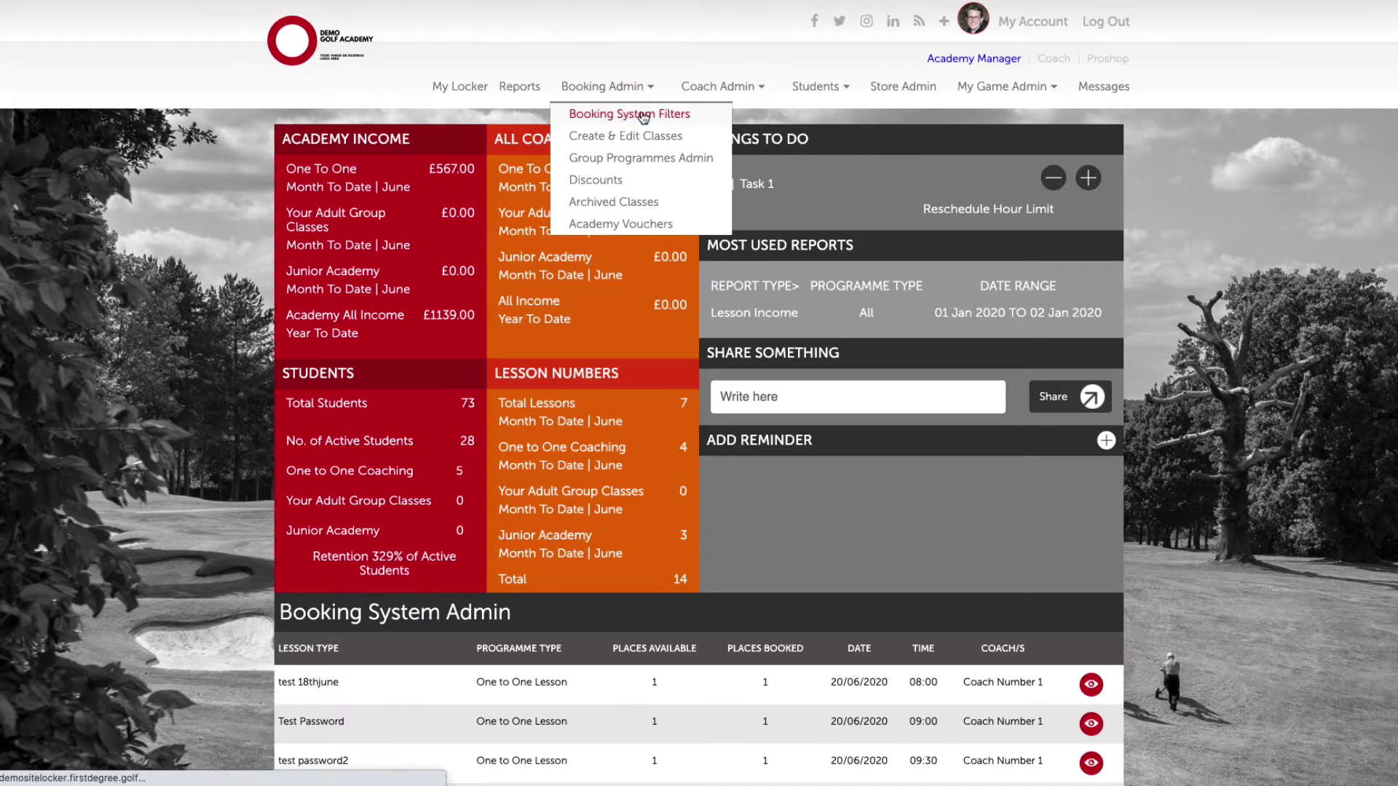
pyautogui.click(644, 114)
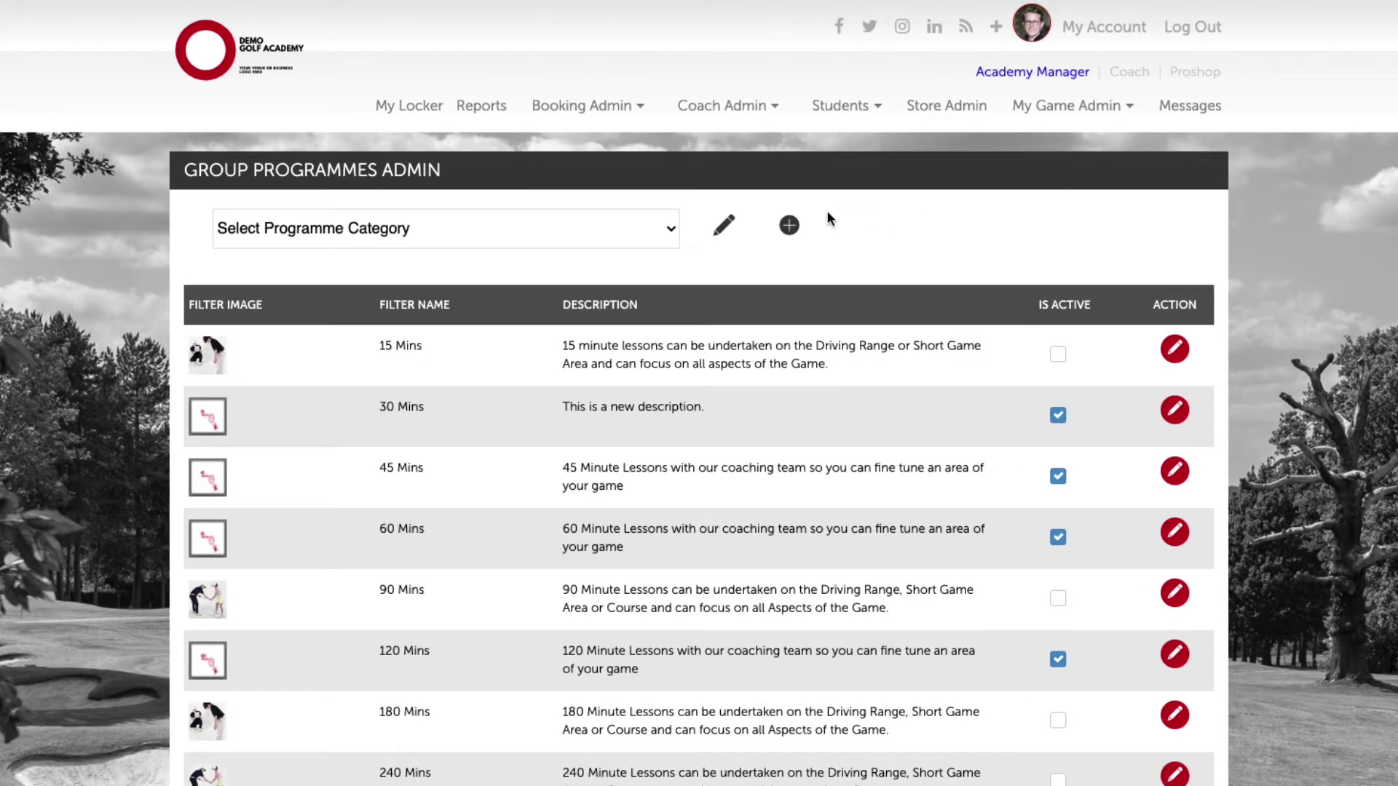
pyautogui.click(790, 226)
# Choose Demo Putting Lab as the programme category and begin raising its order number.
pyautogui.click(591, 182)
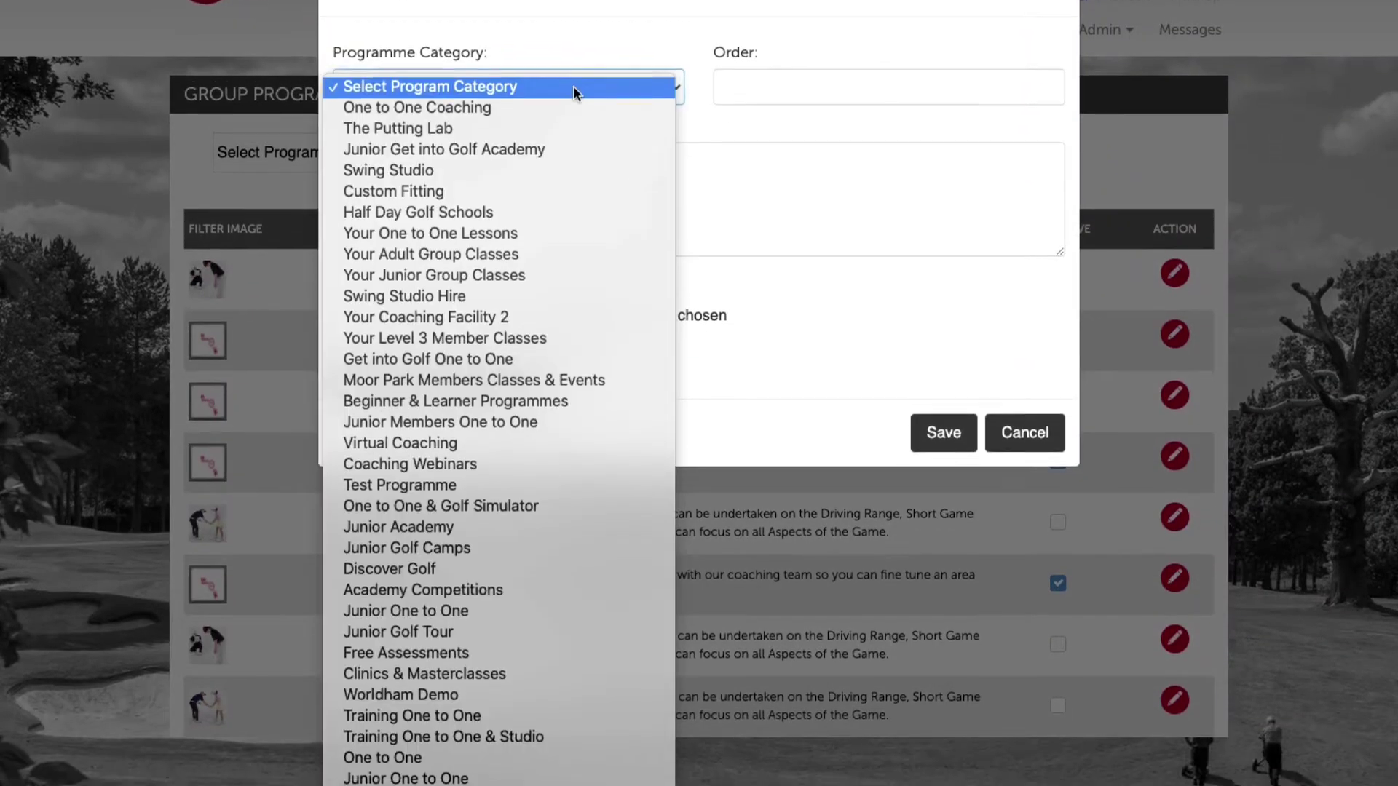
pyautogui.scroll(-10, 575, 145)
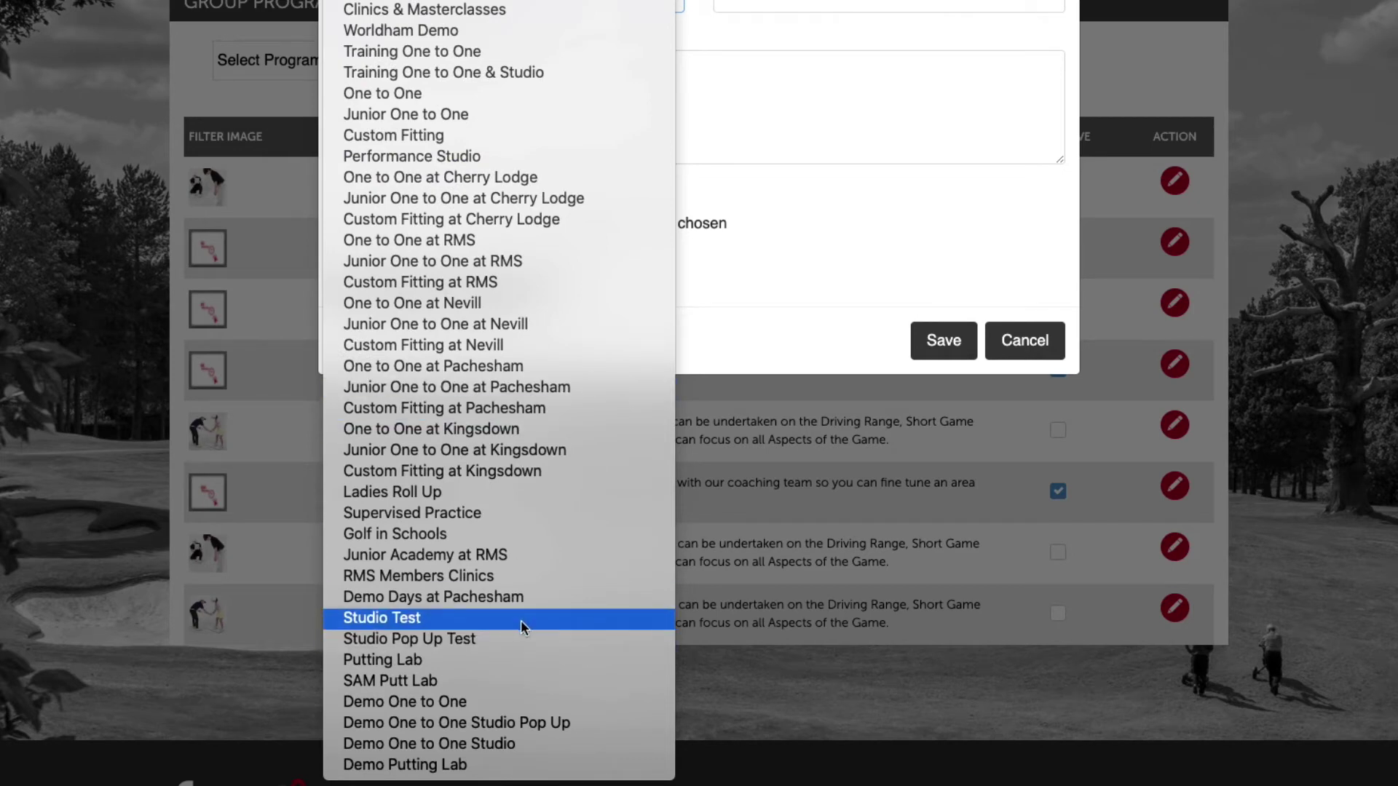
pyautogui.click(469, 765)
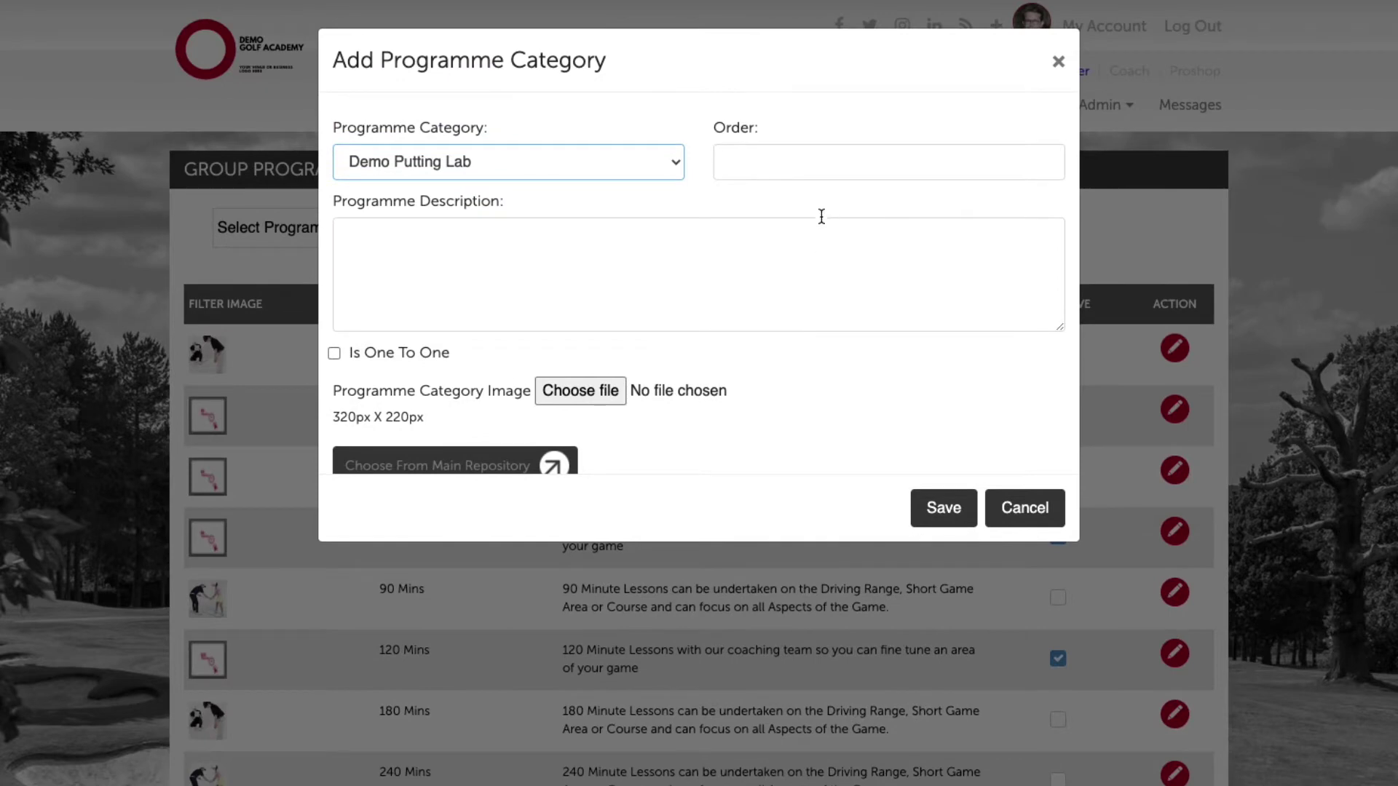
pyautogui.click(815, 124)
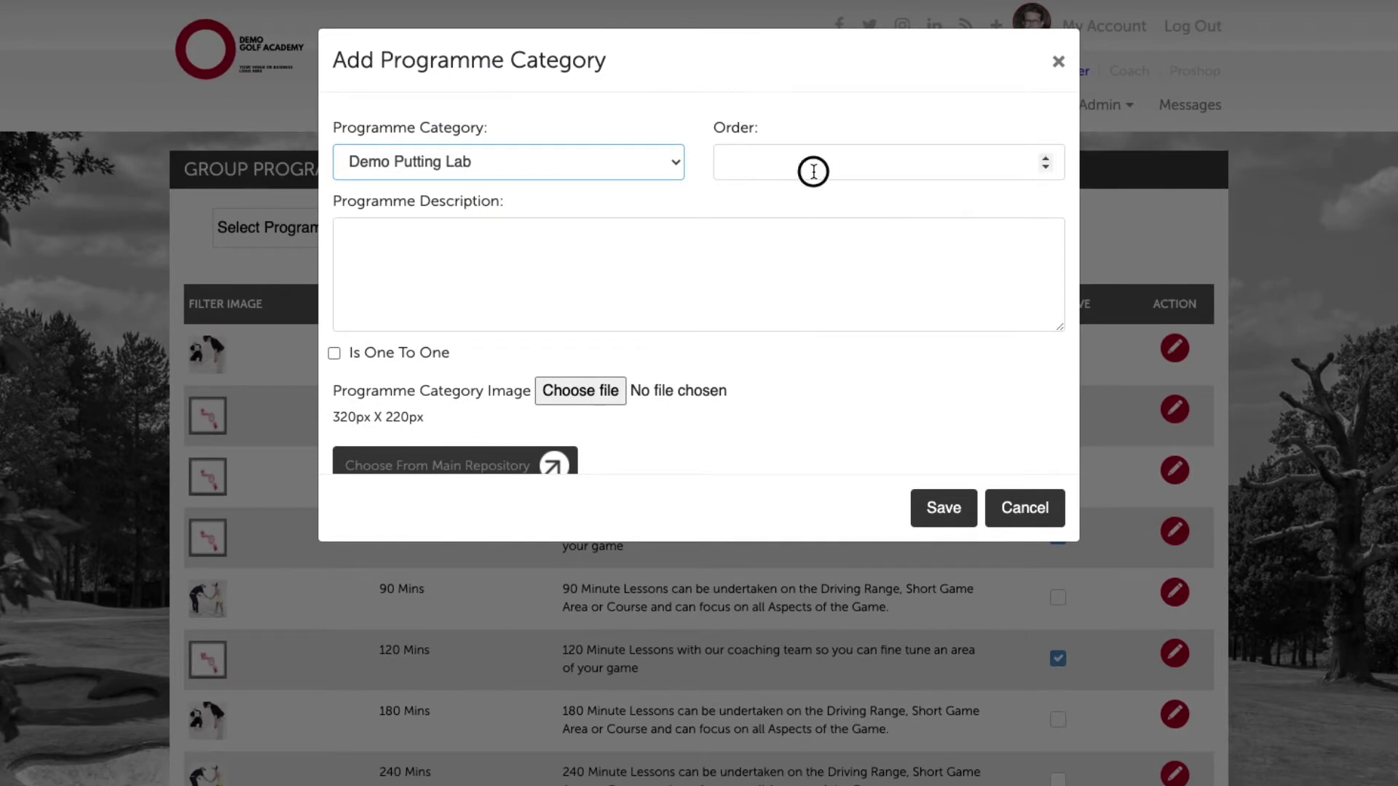
pyautogui.click(1045, 157)
# Set the order to 4 and enter the description 'Demo putting lab programme description.'.
pyautogui.click(1045, 157)
pyautogui.click(1045, 158)
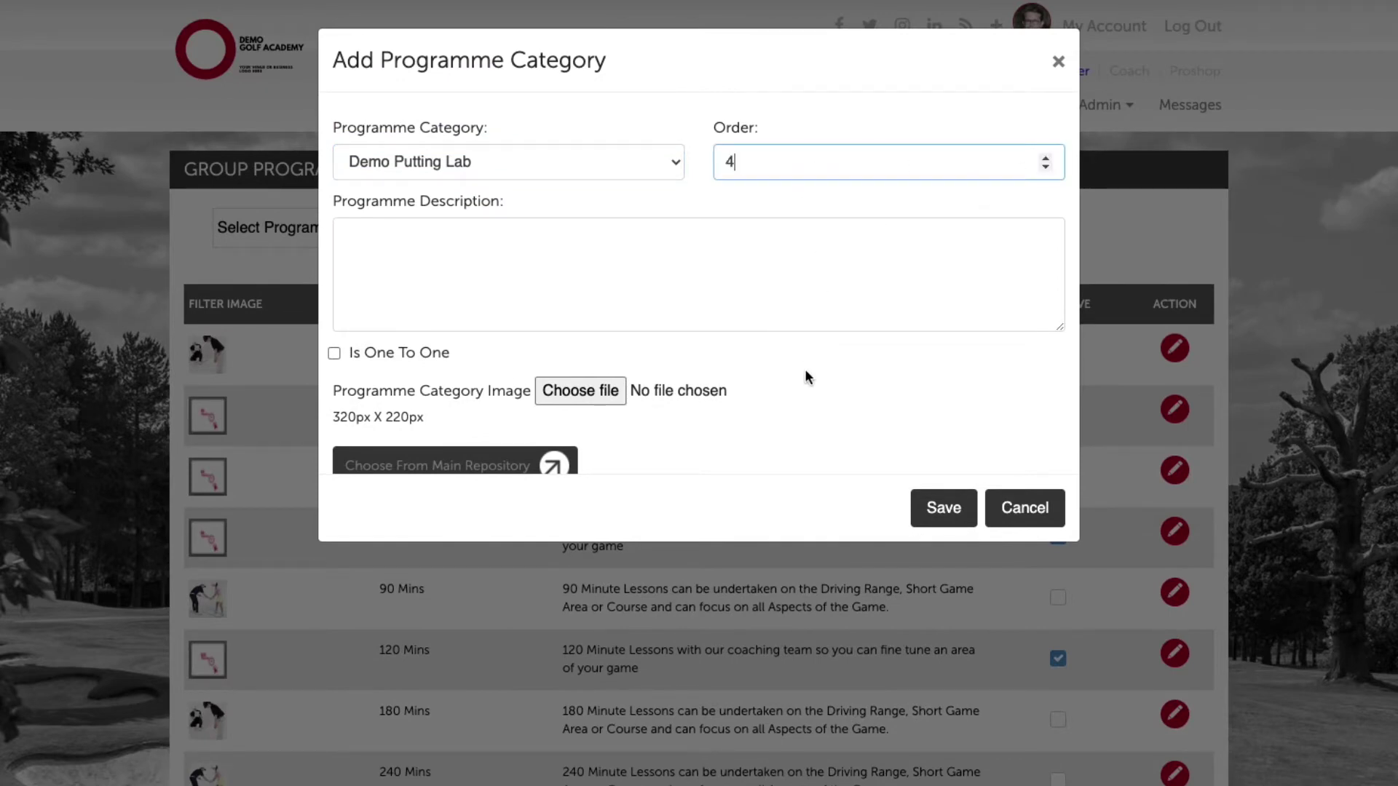
pyautogui.click(788, 264)
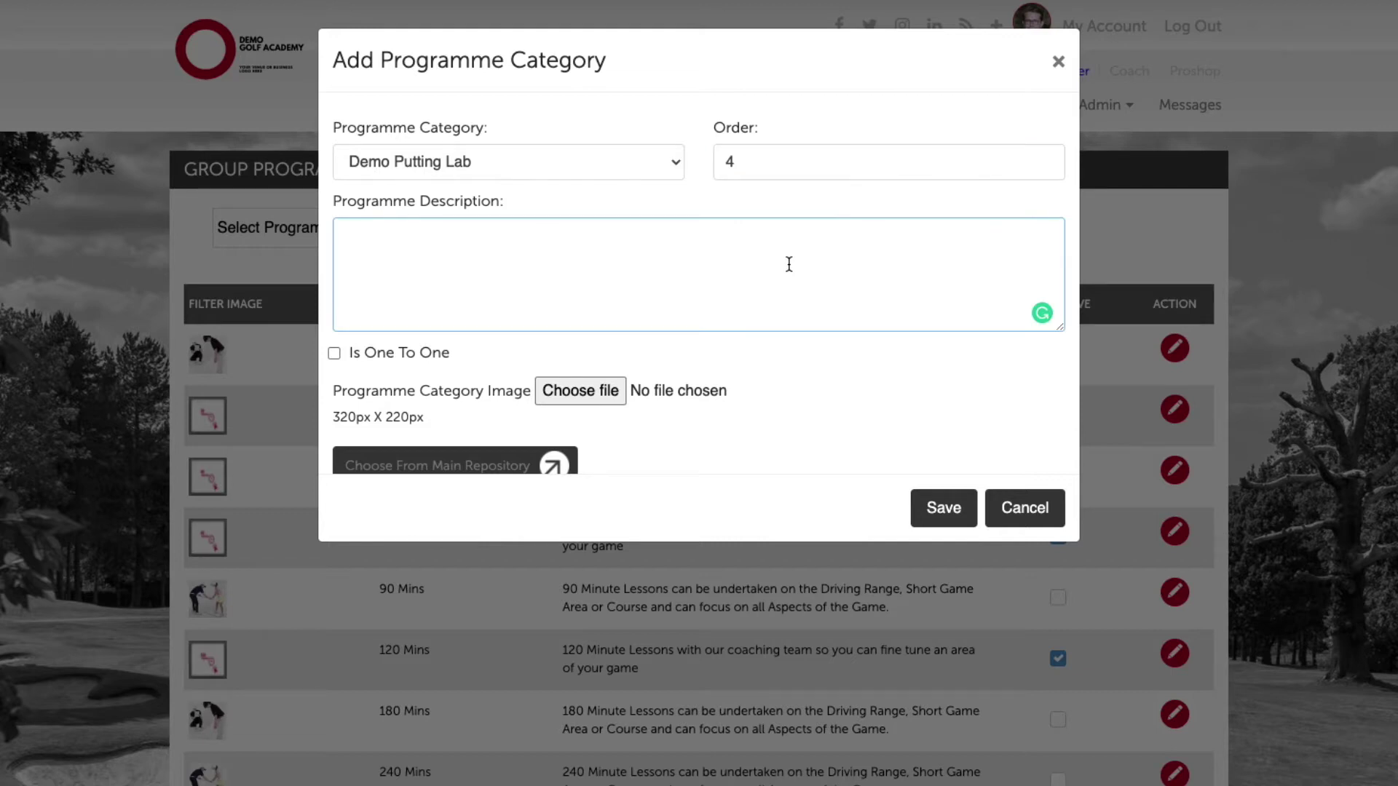
pyautogui.write('Demo putting lab programme description.')
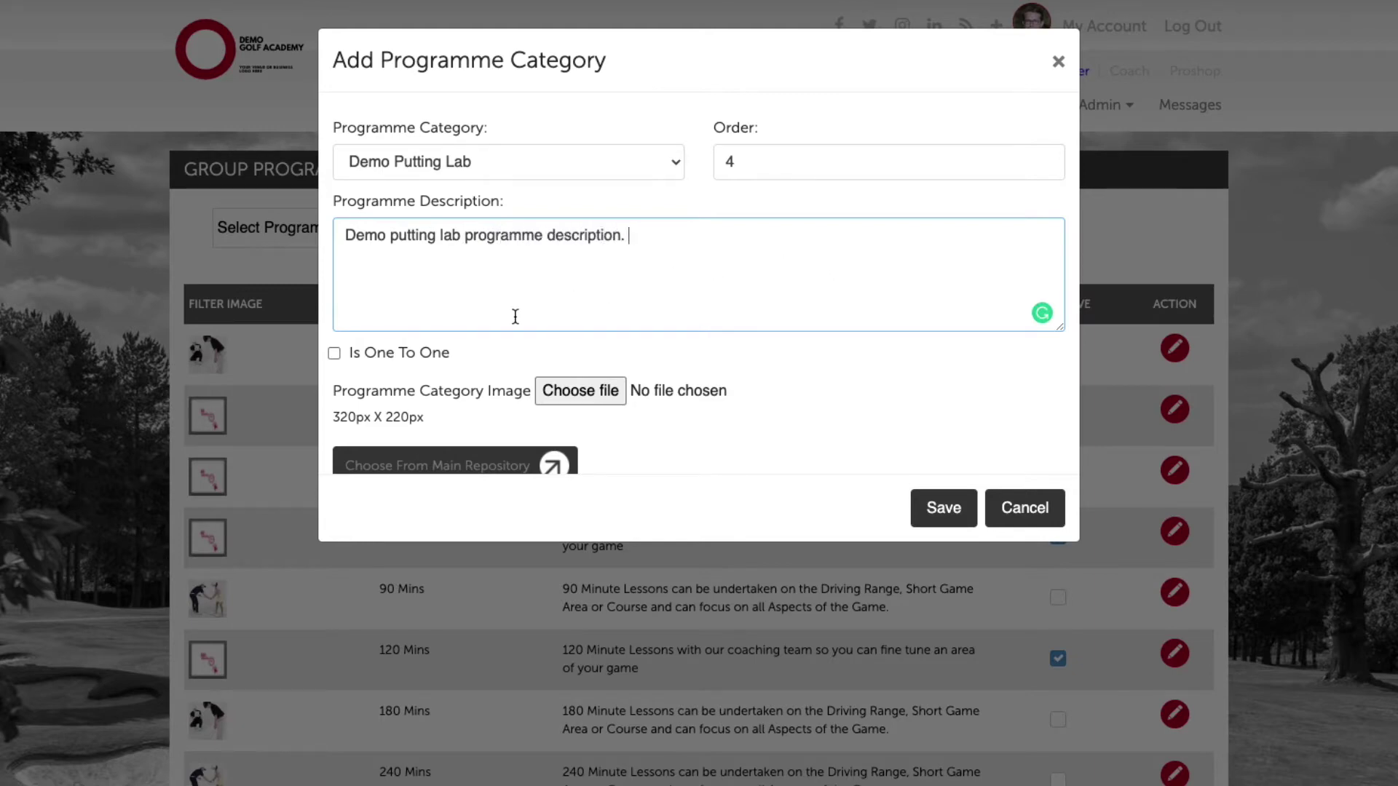
# Mark the category as one-to-one and limit its coaches to Coach Number 1 only.
pyautogui.click(335, 353)
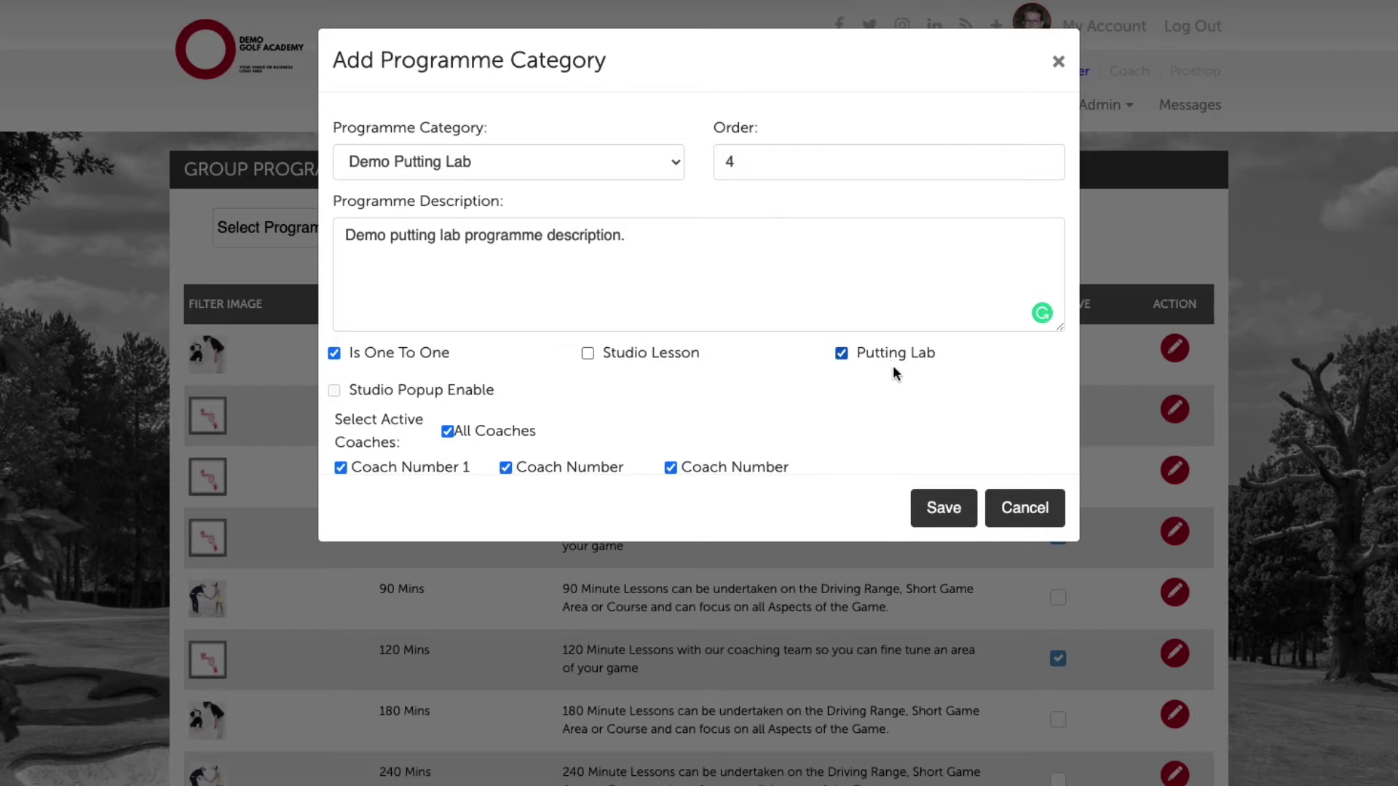
pyautogui.scroll(-3, 901, 369)
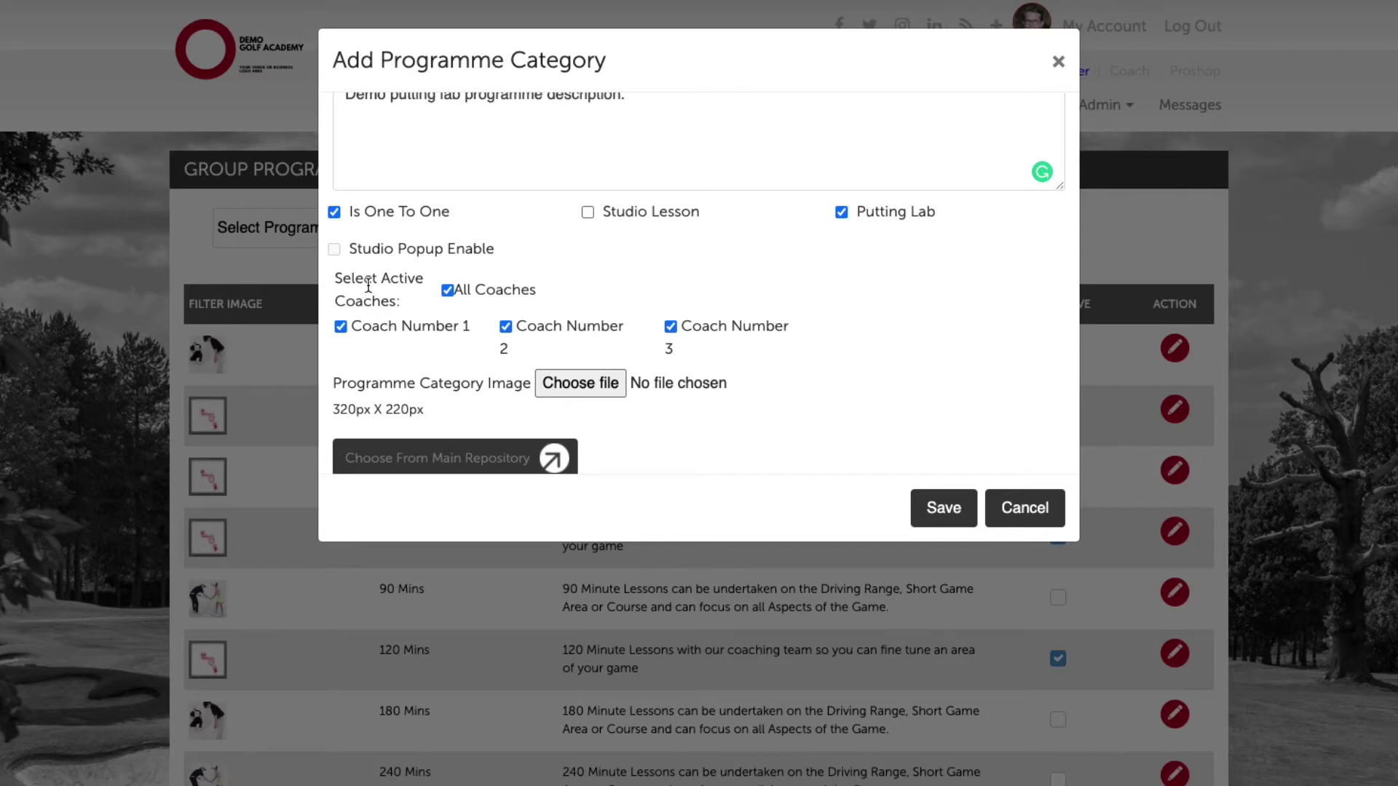
pyautogui.click(448, 291)
pyautogui.click(341, 326)
# Attach the Putting Filter.png image to the category.
pyautogui.click(592, 384)
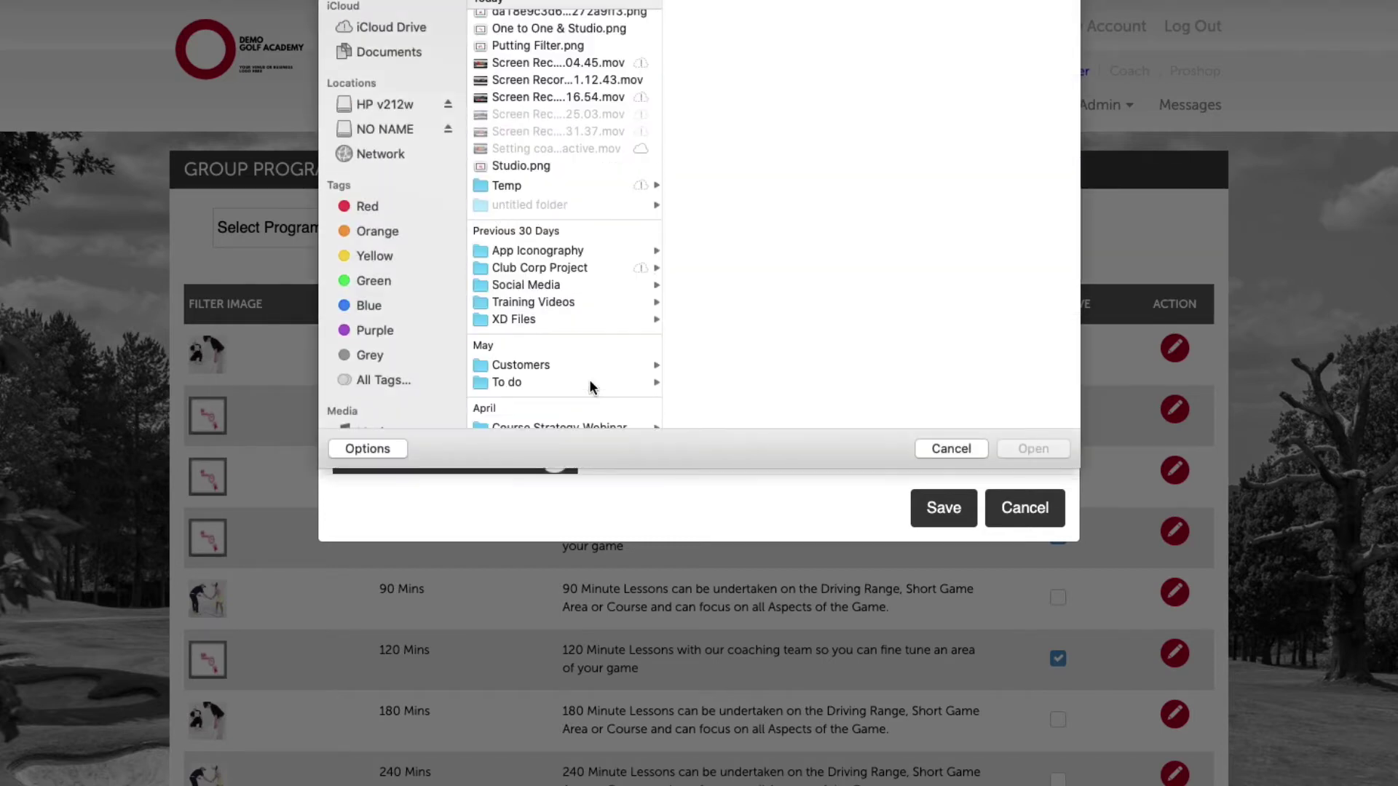
pyautogui.scroll(-1, 589, 254)
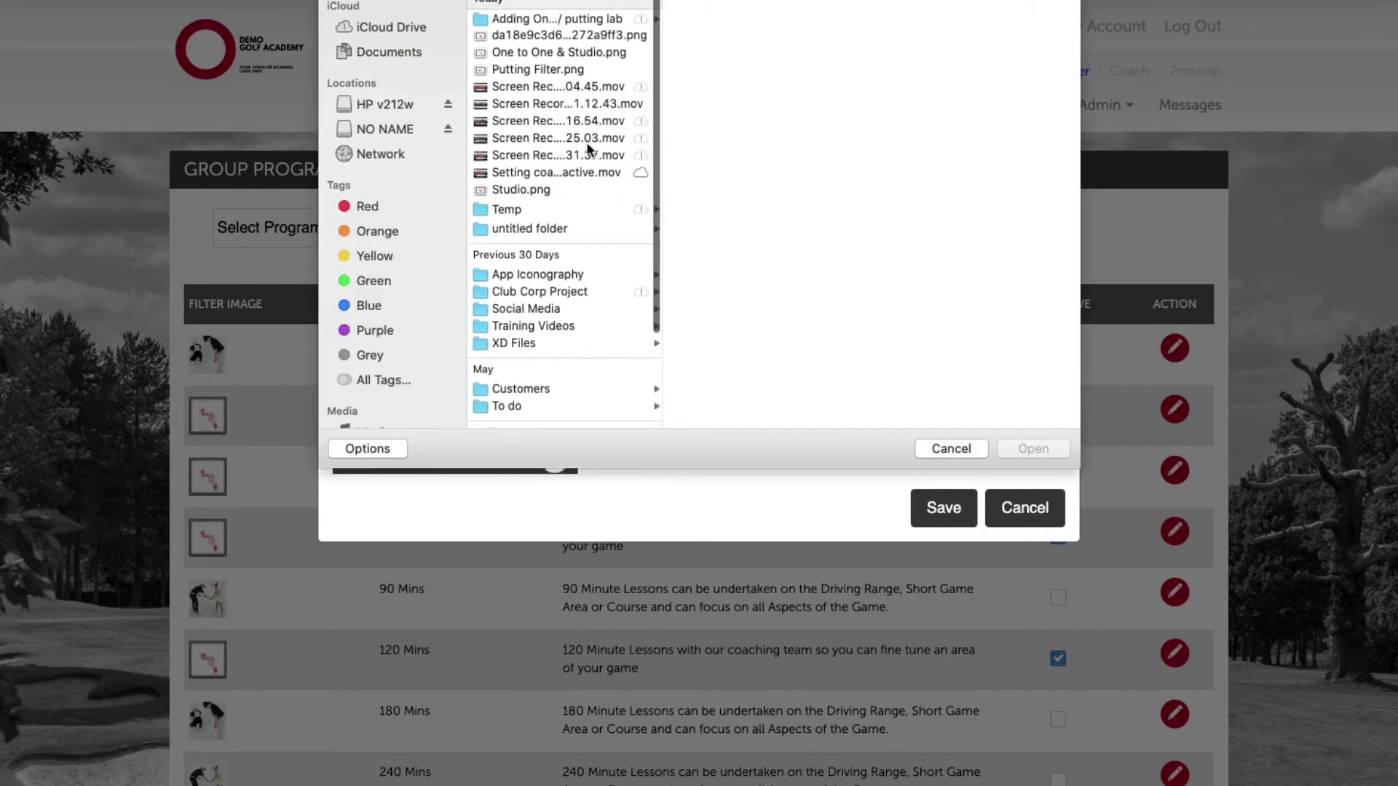
pyautogui.click(543, 70)
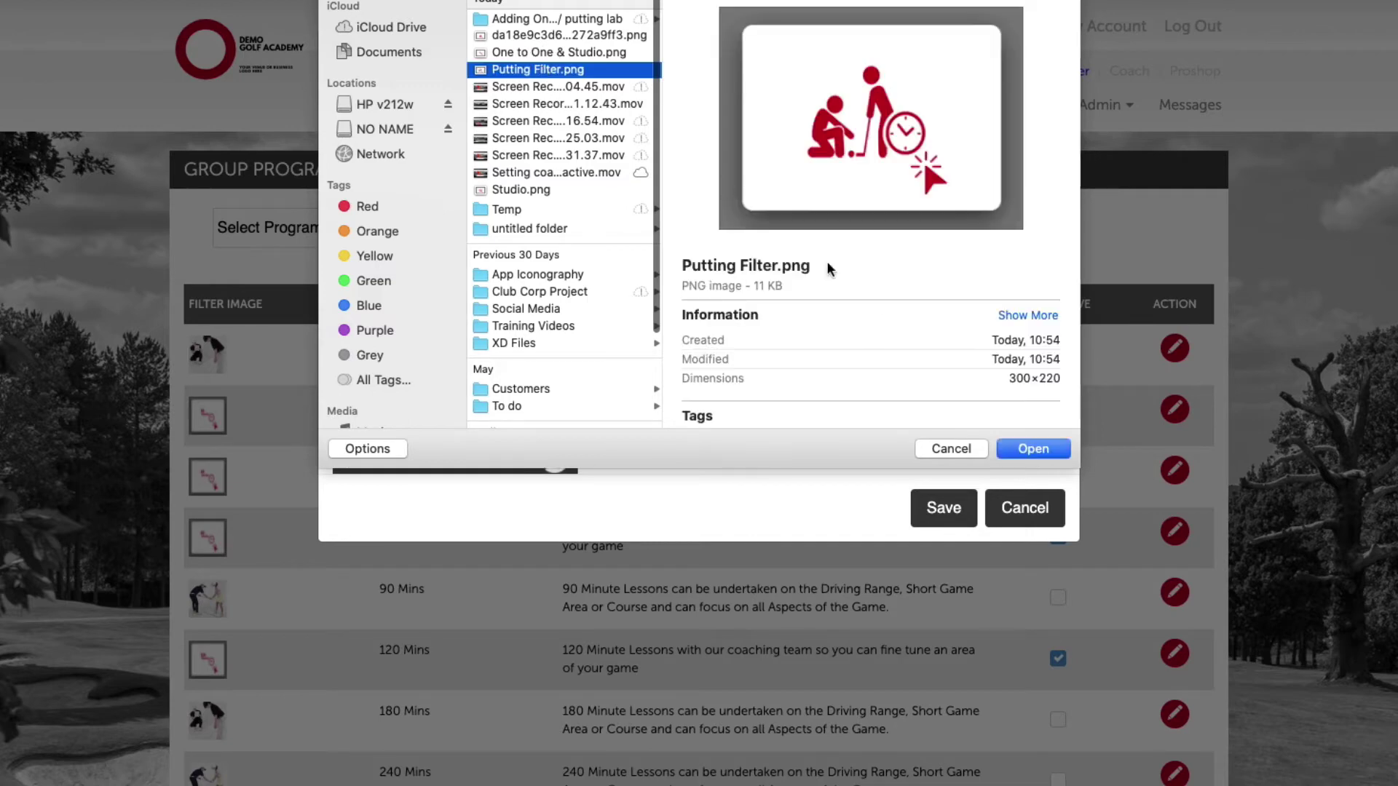
pyautogui.click(1009, 443)
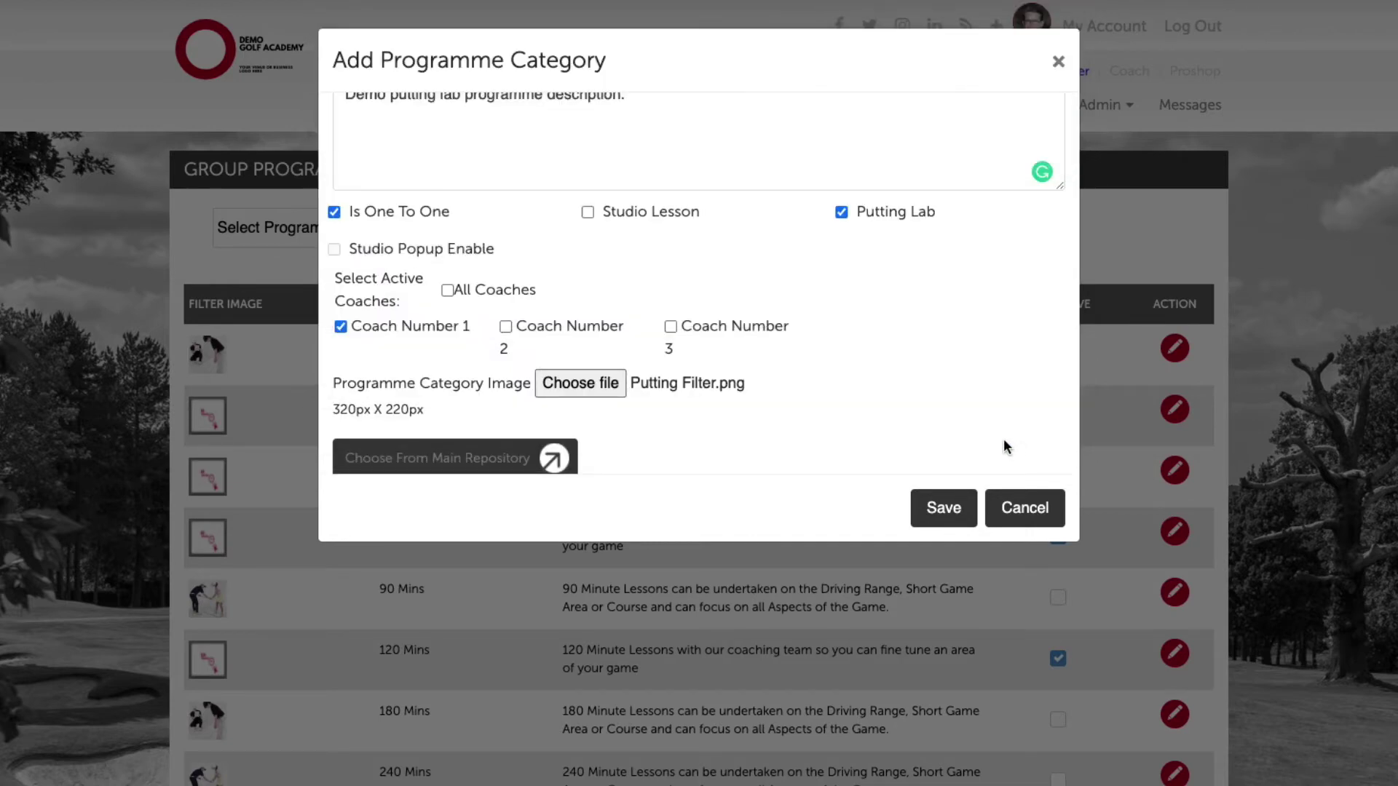
# Save the new Demo Putting Lab category and dismiss the success message.
pyautogui.click(950, 510)
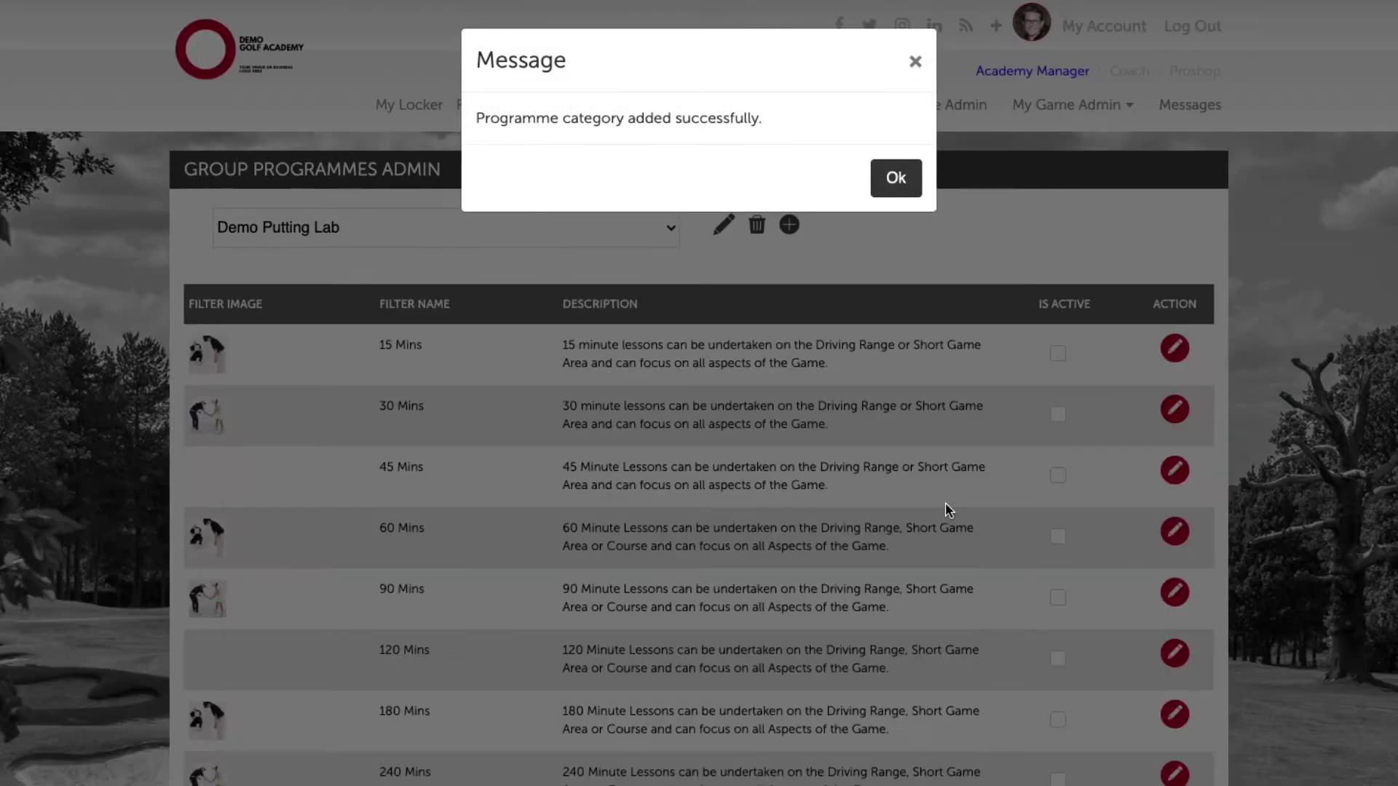
pyautogui.click(896, 177)
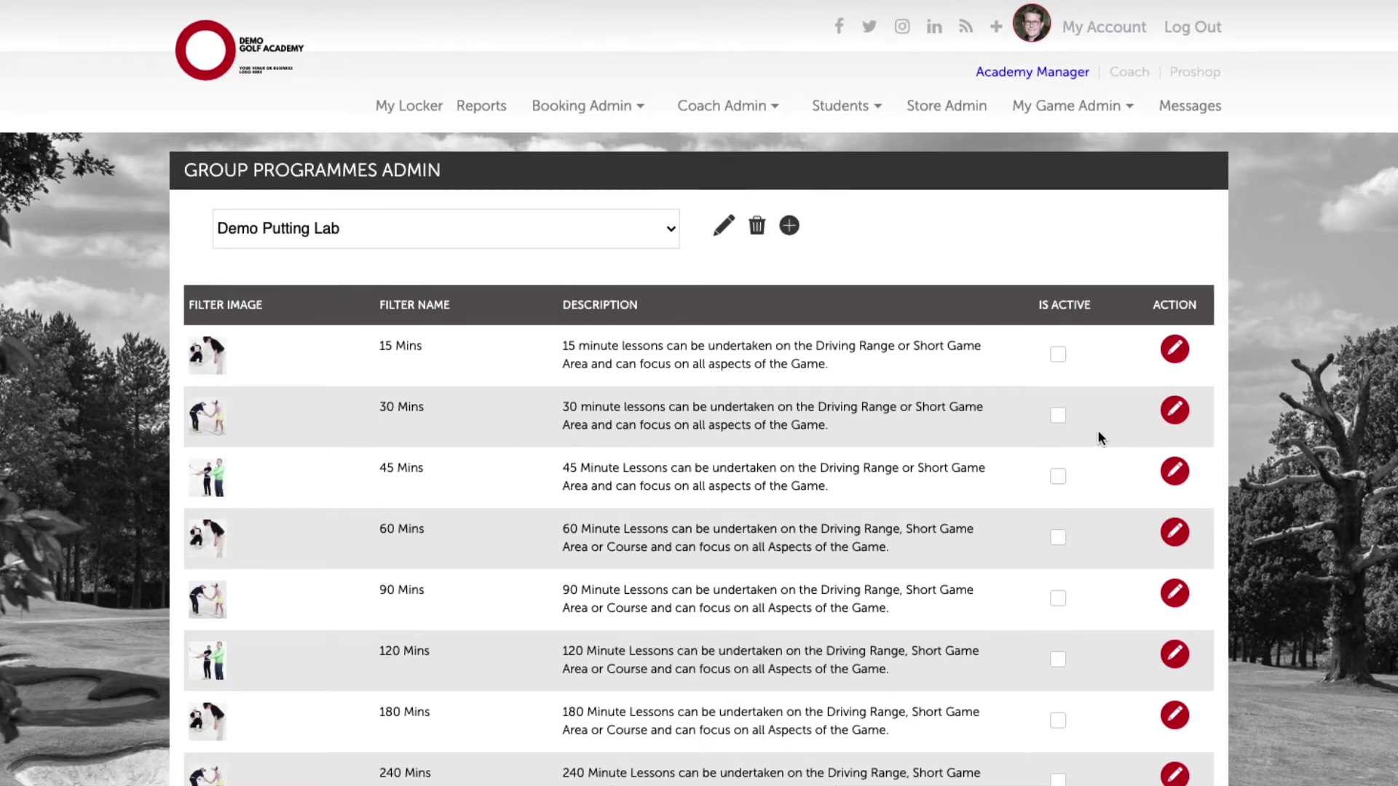
pyautogui.scroll(-2, 1098, 429)
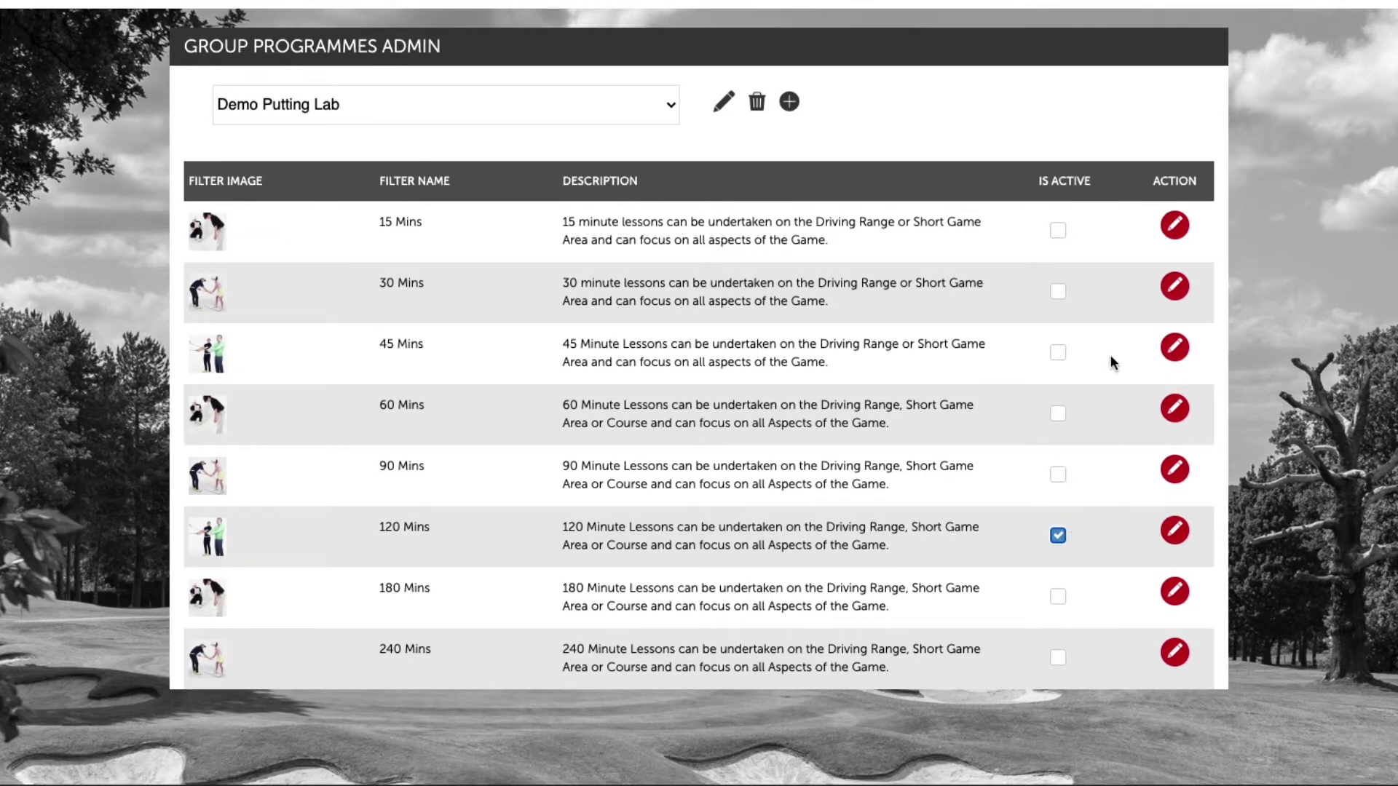
pyautogui.scroll(2, 1111, 355)
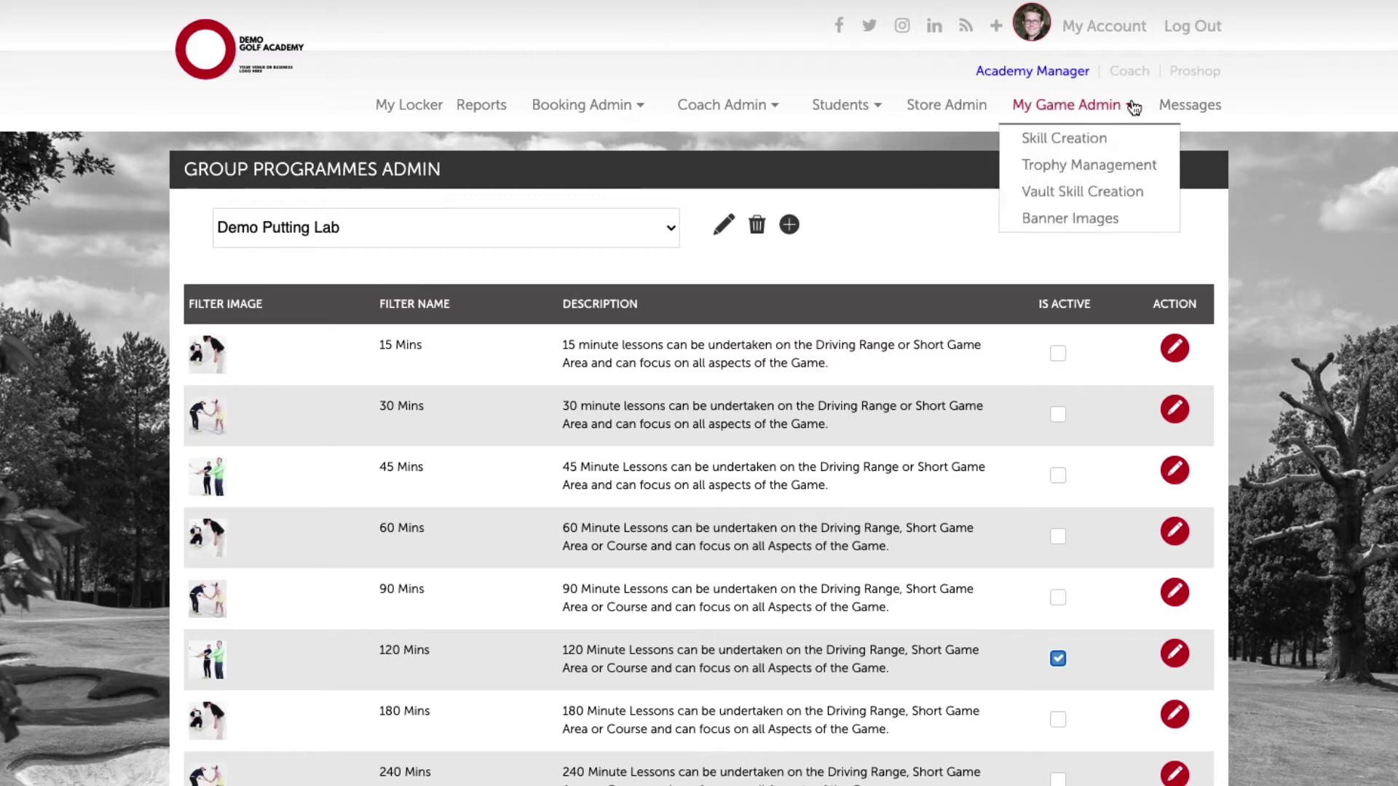
# Switch to the coach view and open the lesson booking page.
pyautogui.moveTo(1128, 127)
pyautogui.click(1129, 71)
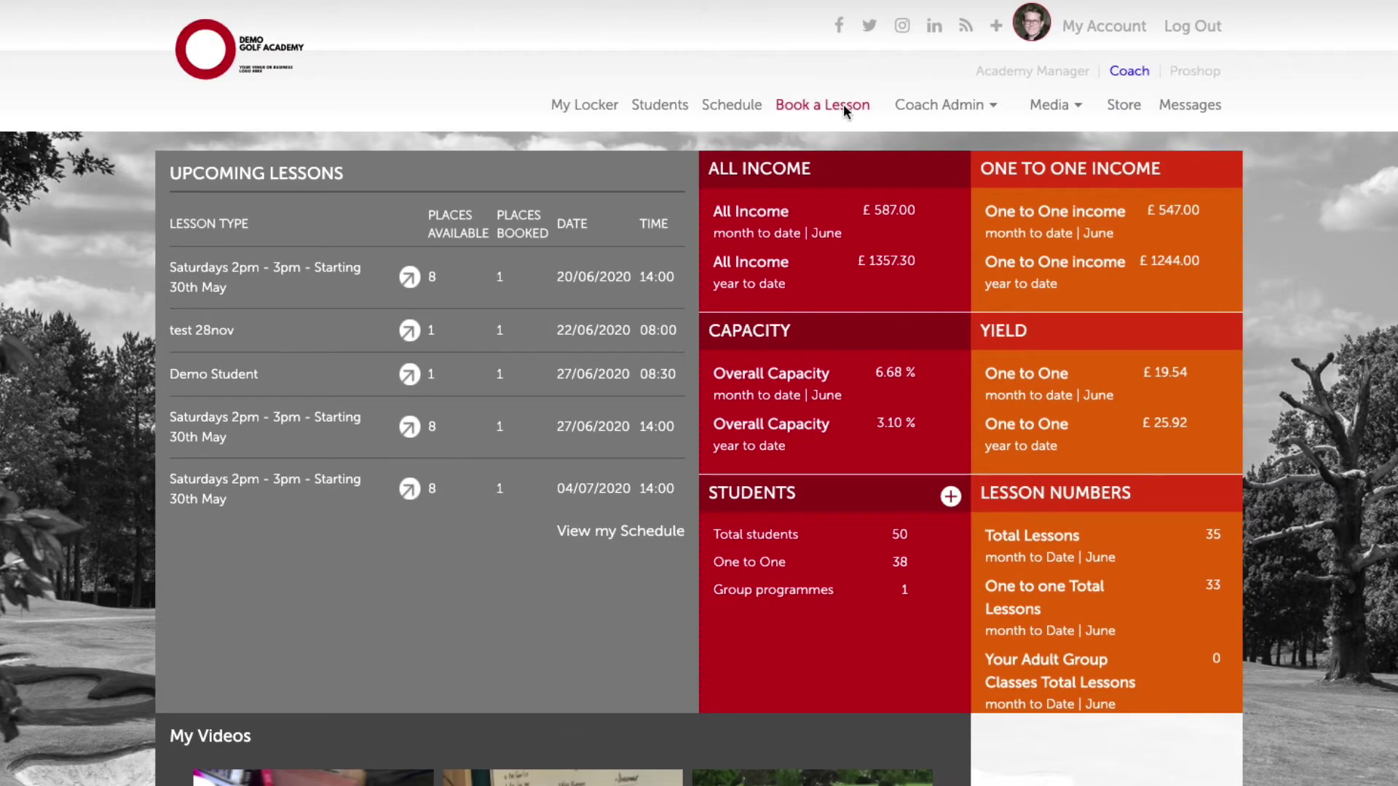
pyautogui.click(843, 103)
# Scroll through the programme cards to locate the Demo Putting Lab tile.
pyautogui.scroll(-1, 862, 241)
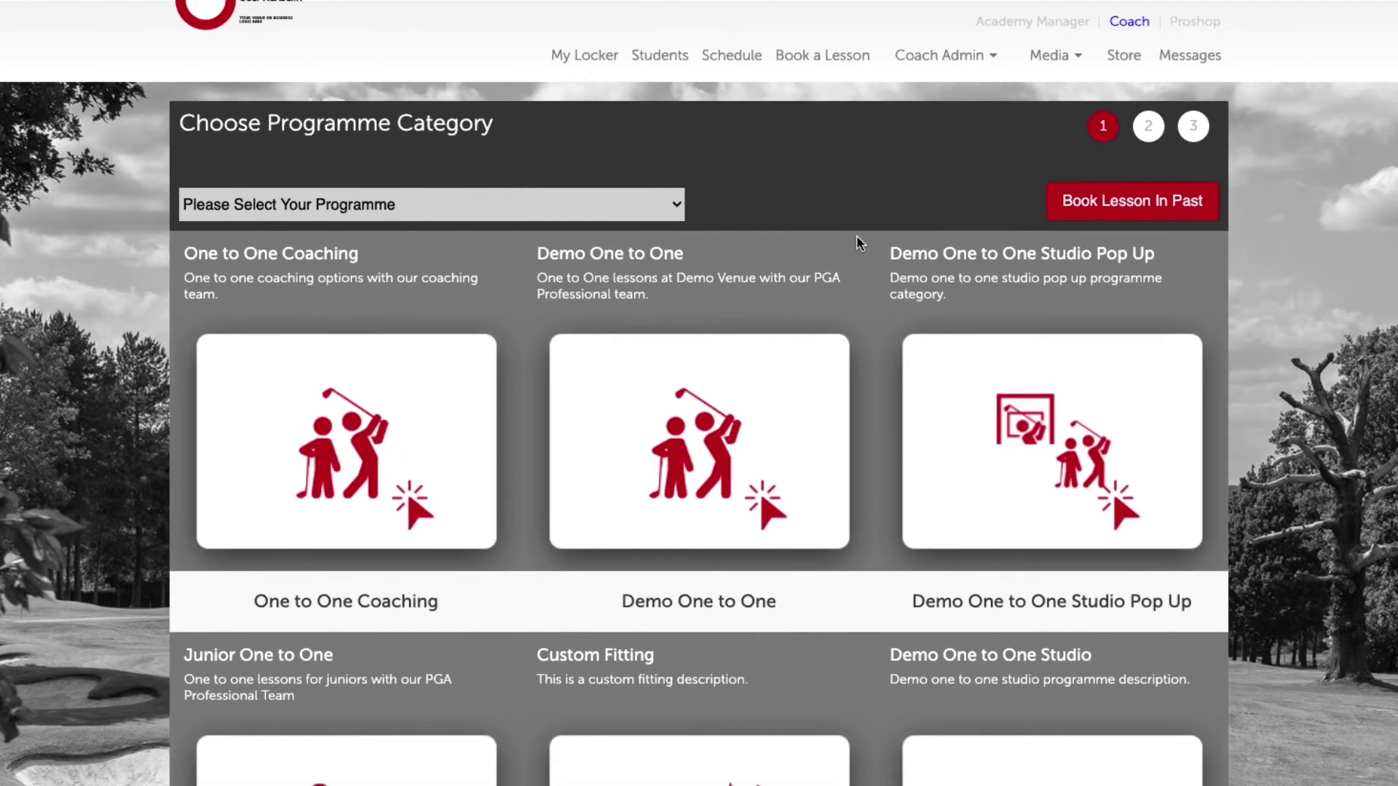
pyautogui.scroll(-5, 859, 240)
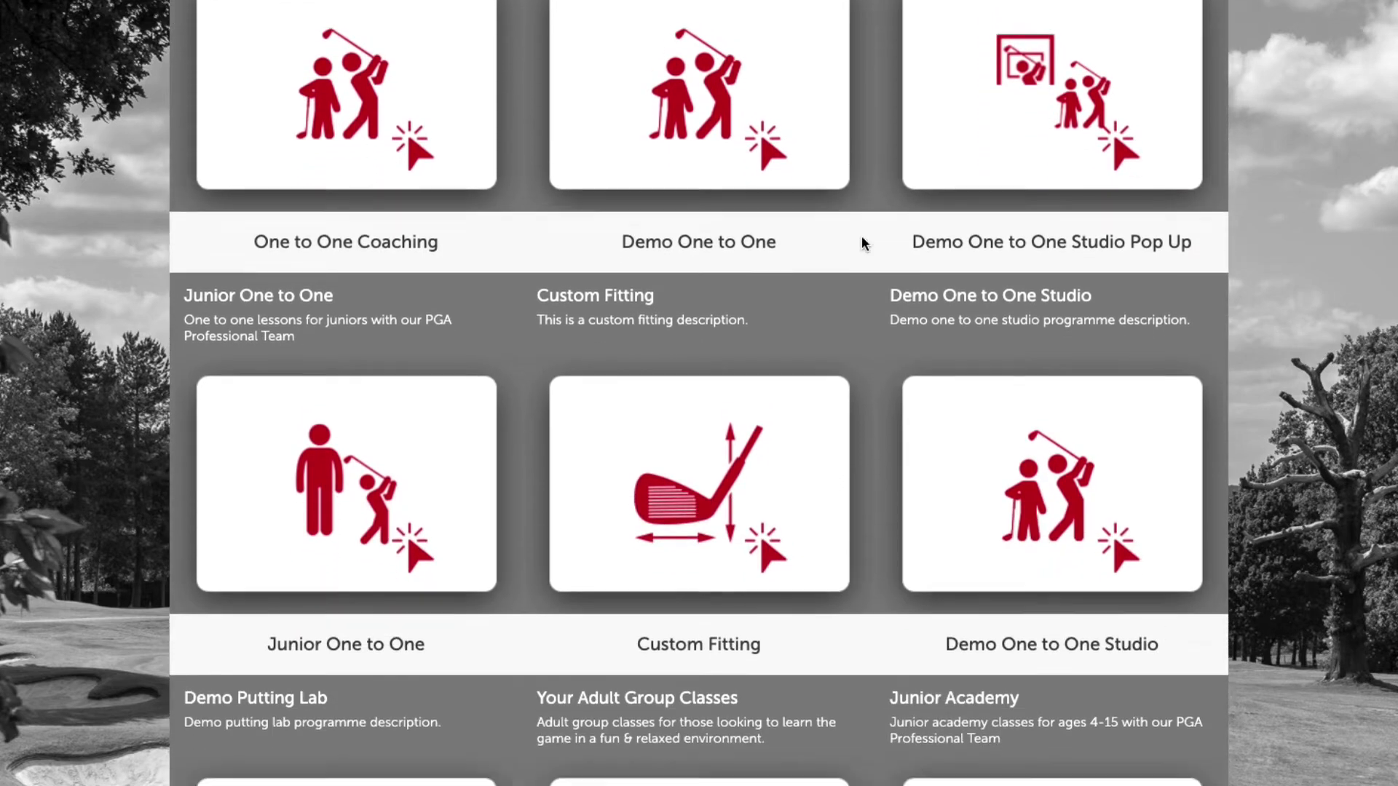
pyautogui.scroll(-8, 862, 243)
pyautogui.scroll(1, 868, 243)
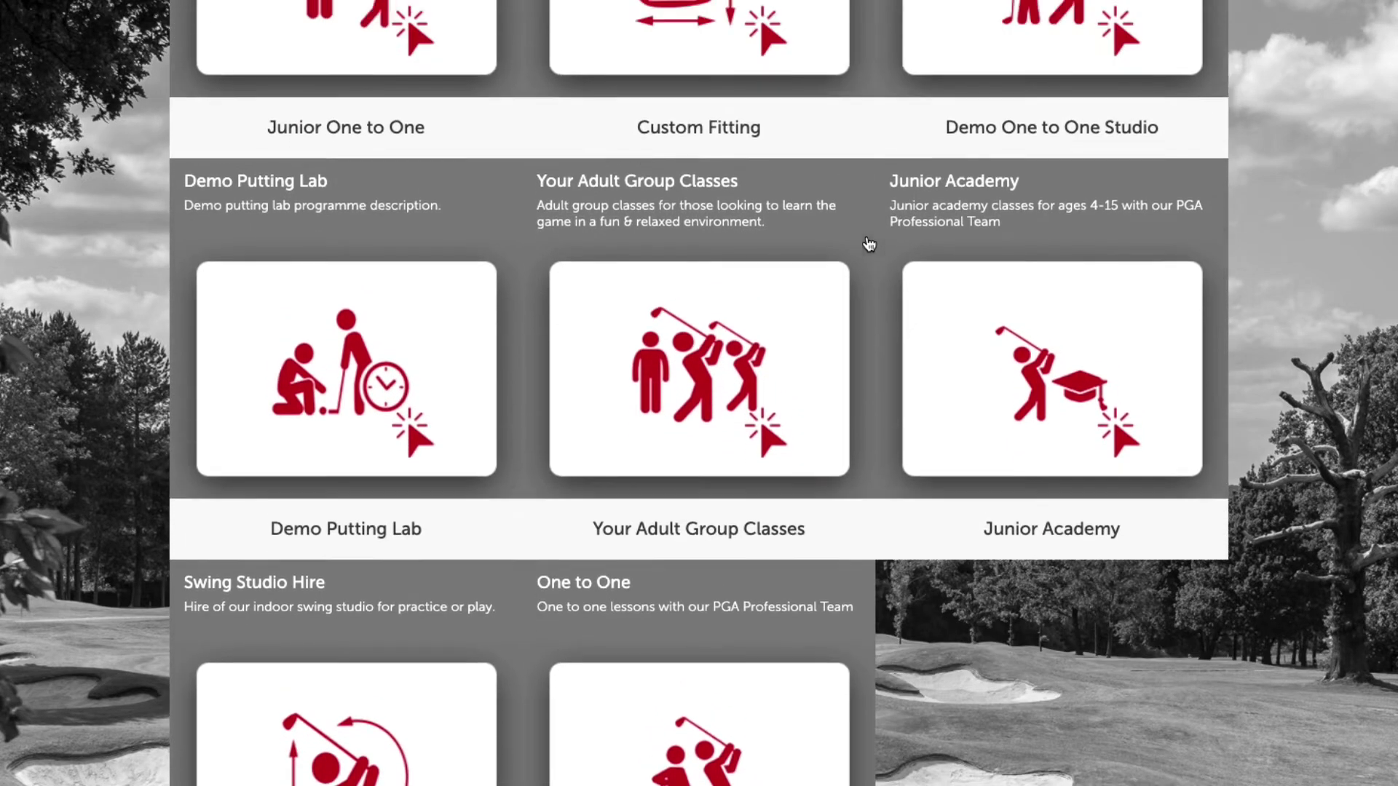
pyautogui.scroll(3, 869, 244)
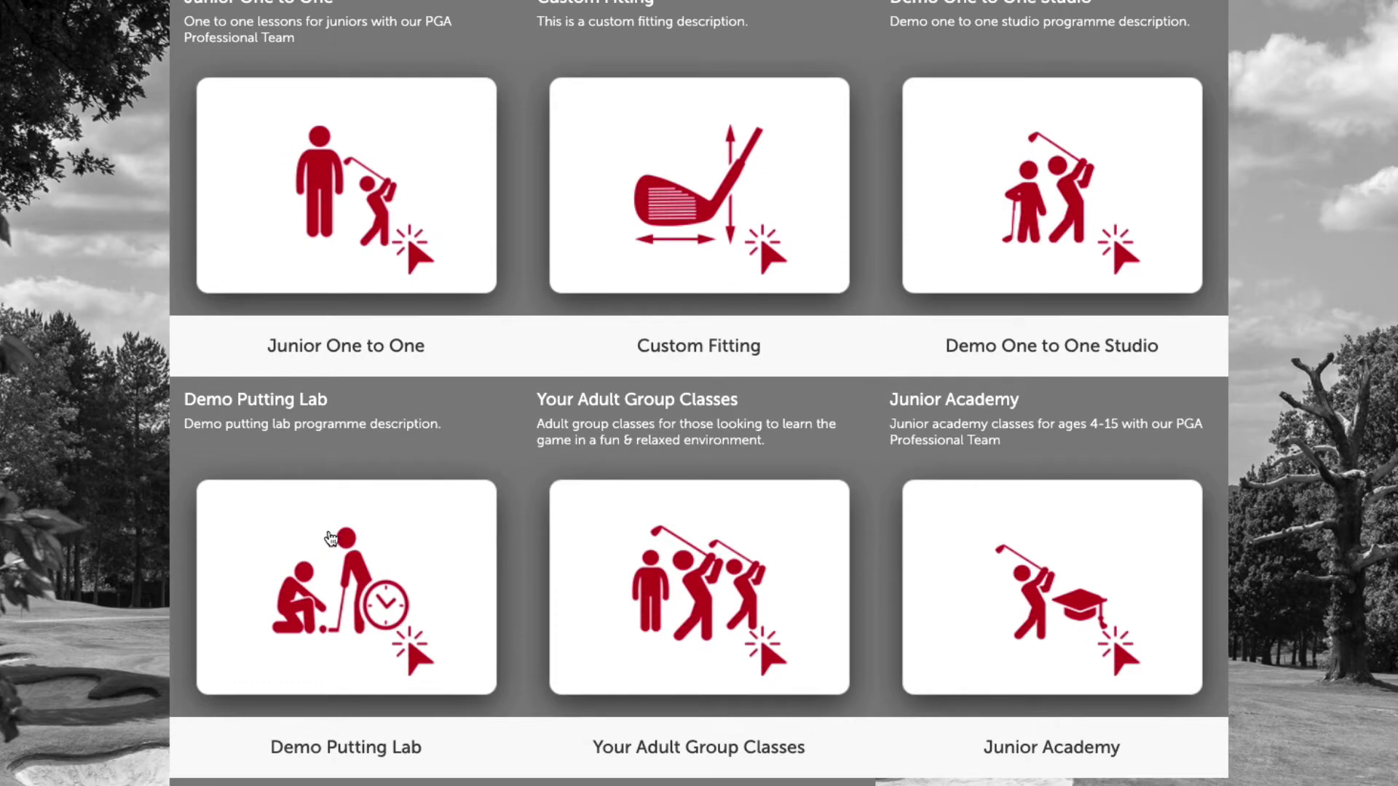
pyautogui.scroll(10, 522, 524)
pyautogui.scroll(-1, 521, 528)
pyautogui.scroll(-2, 501, 537)
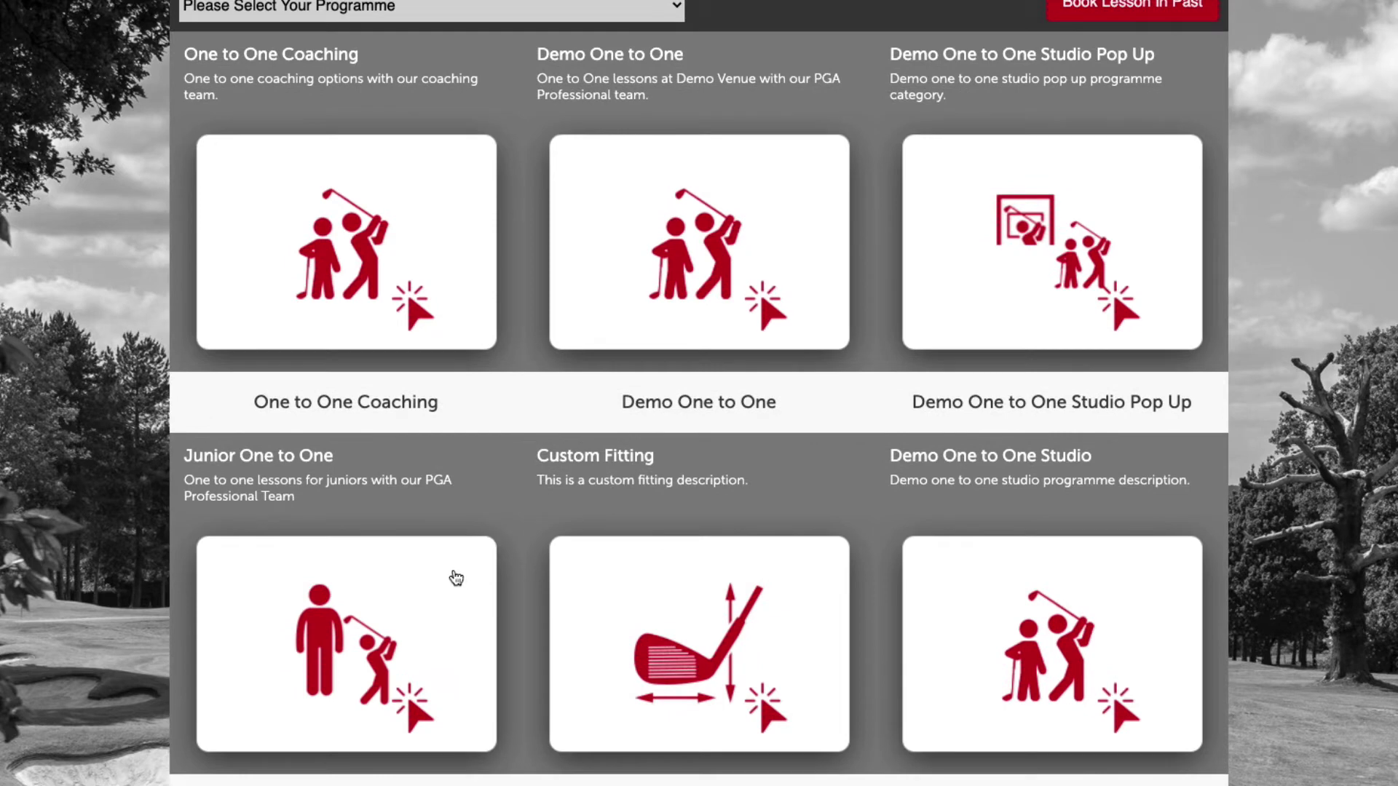
pyautogui.scroll(-6, 455, 578)
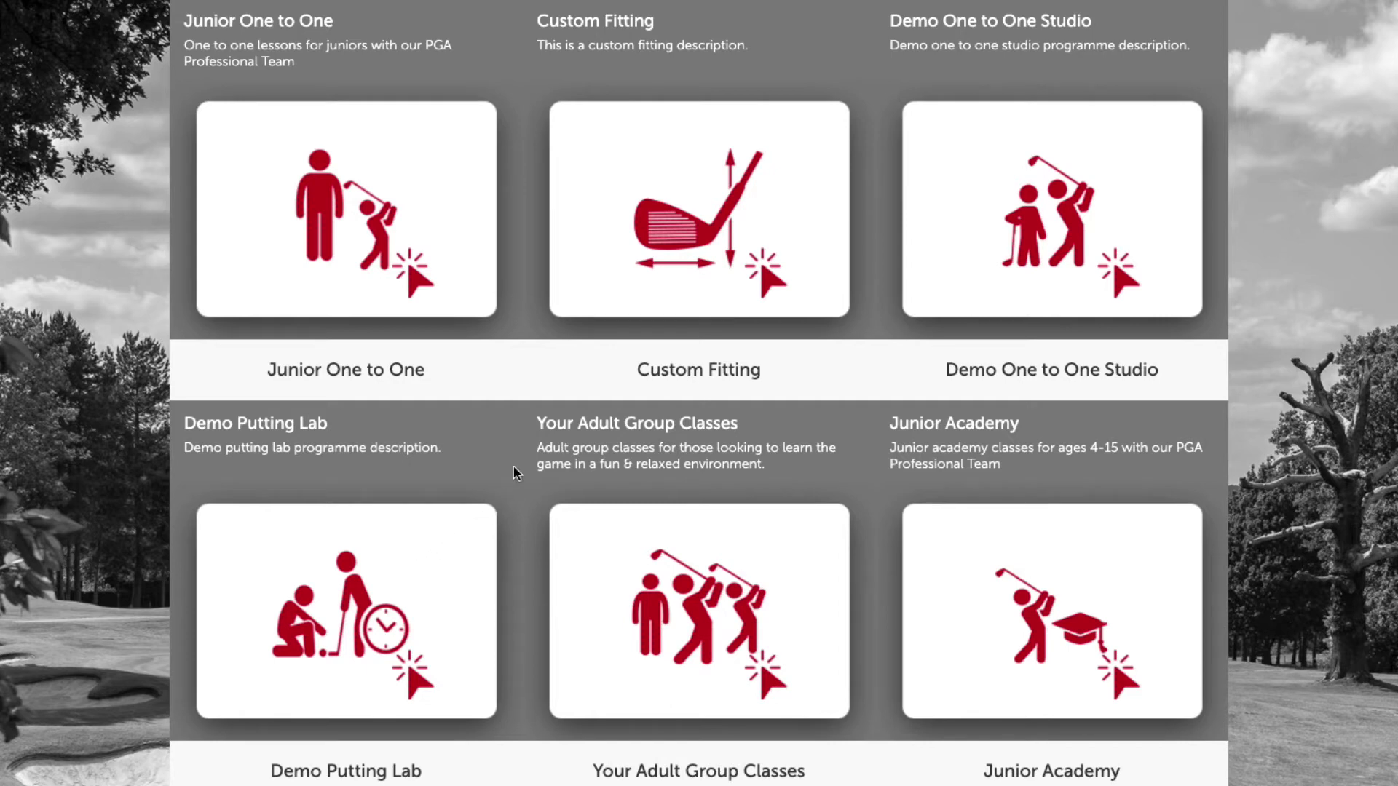
pyautogui.scroll(2, 546, 455)
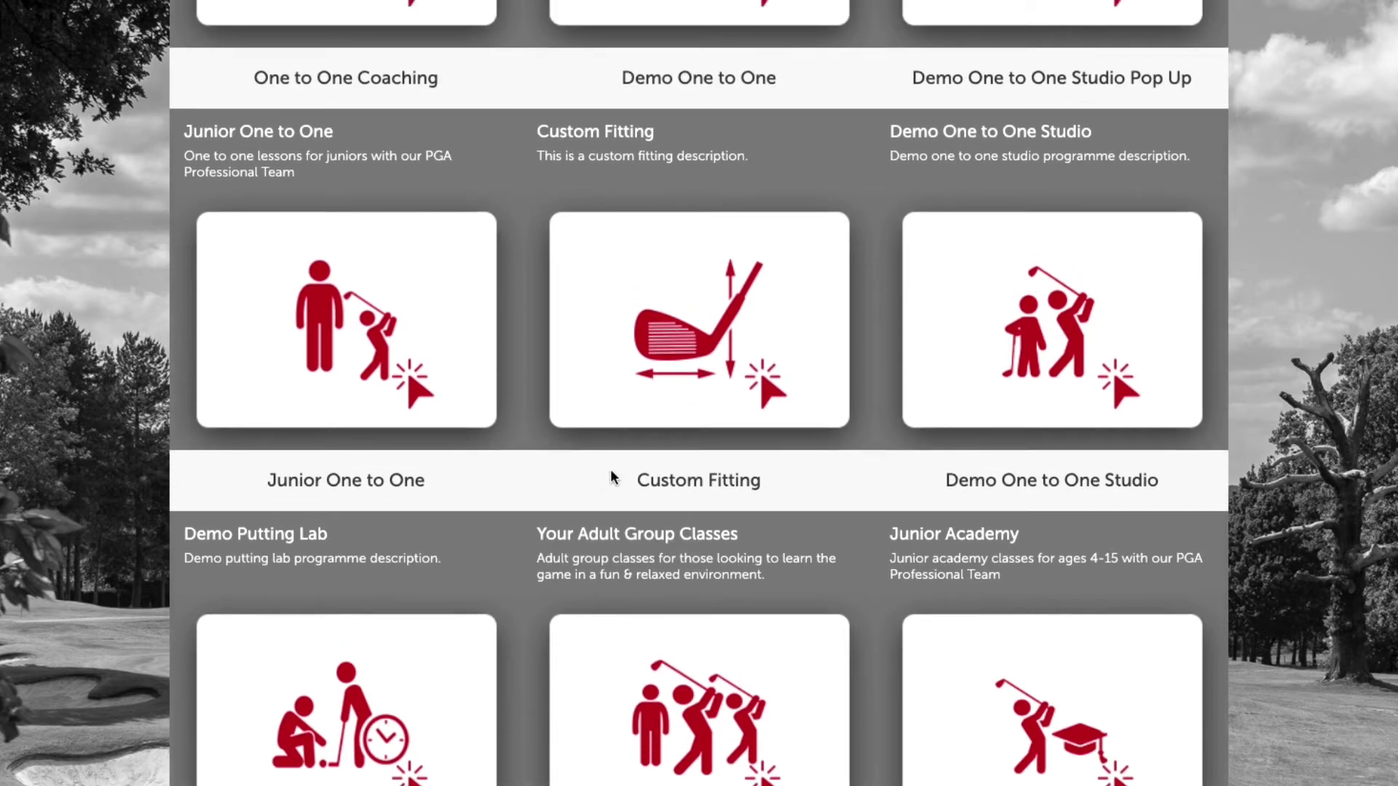
pyautogui.scroll(4, 611, 476)
pyautogui.scroll(1, 837, 426)
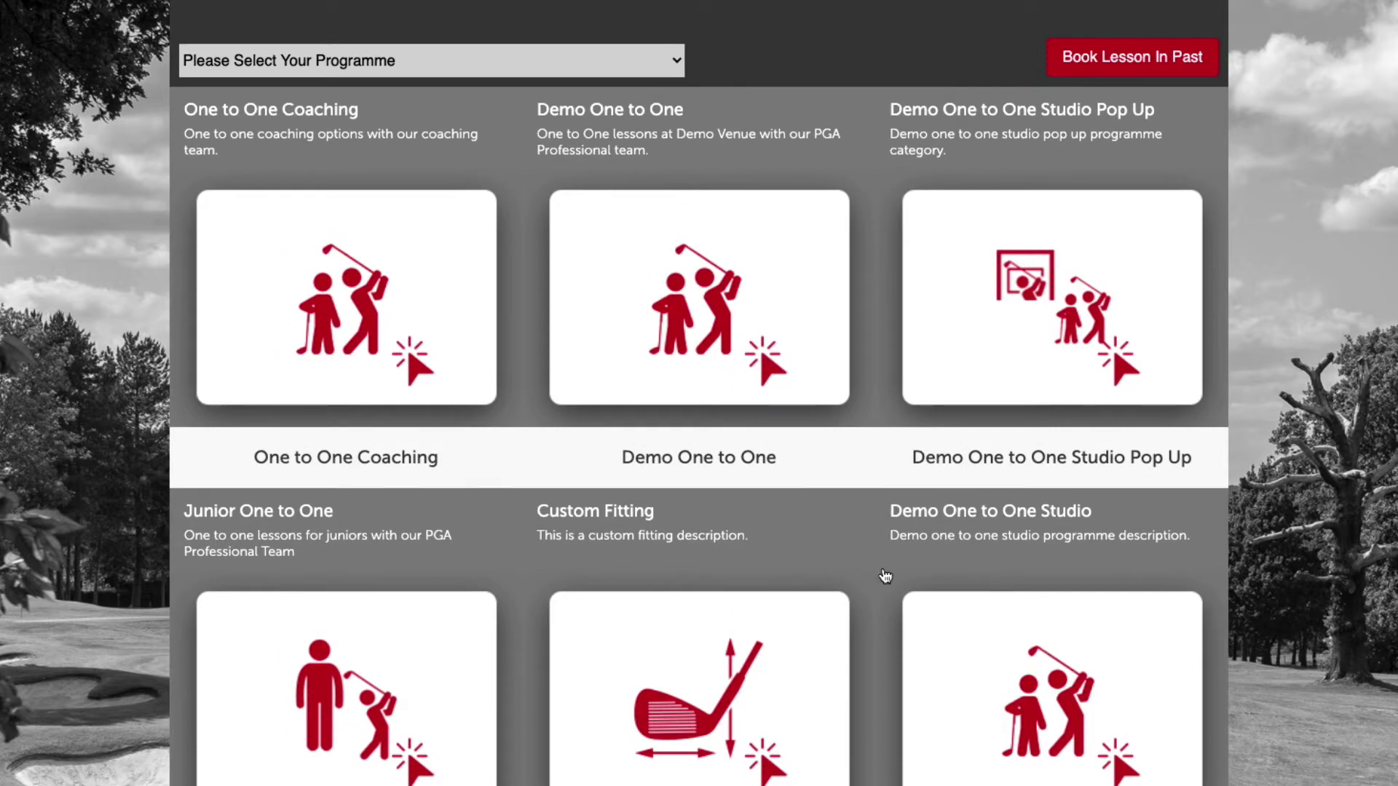
pyautogui.scroll(-9, 845, 492)
pyautogui.scroll(-1, 860, 491)
pyautogui.scroll(2, 509, 481)
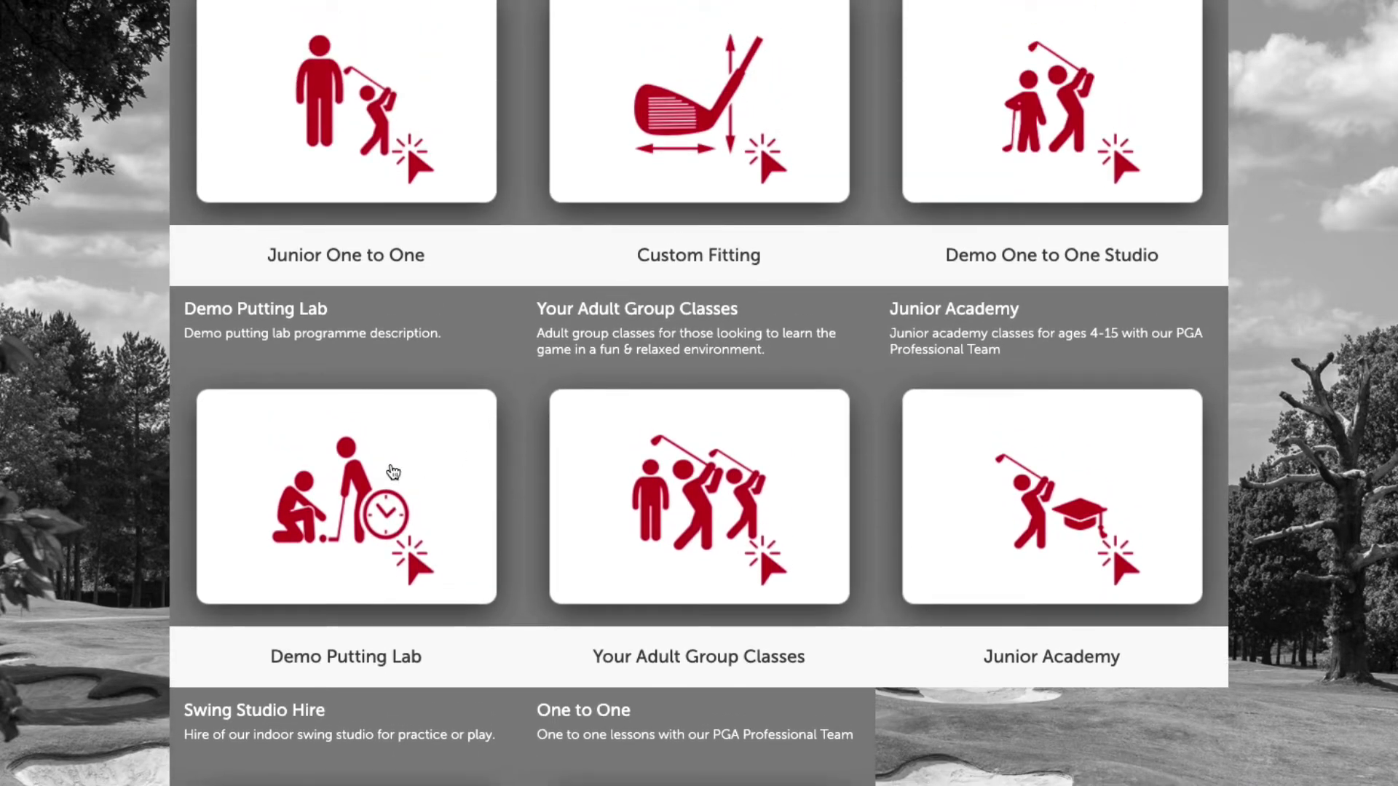
# Open Demo Putting Lab, choose the 120 Mins duration and pick the Sunday 21/6 8am slot.
pyautogui.click(385, 477)
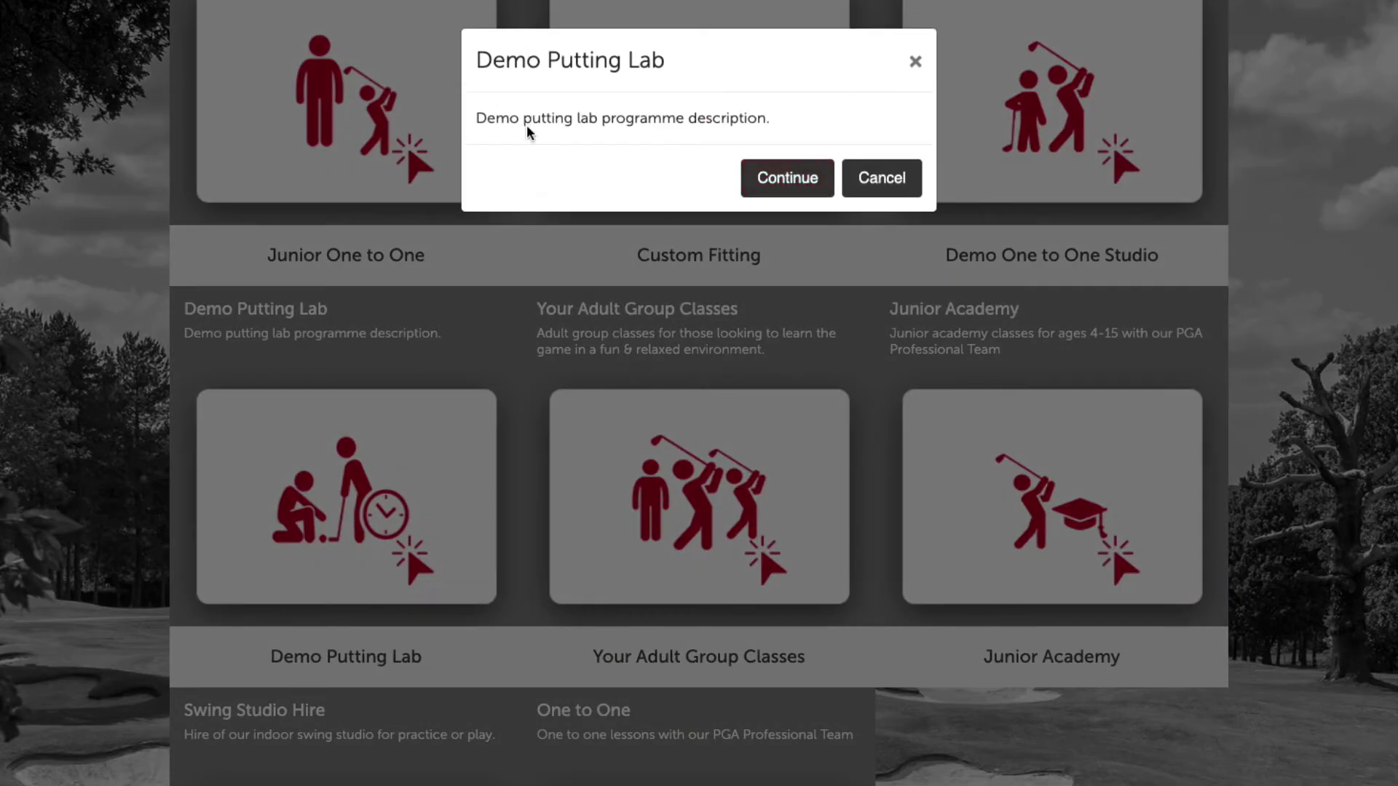
pyautogui.moveTo(475, 119); pyautogui.dragTo(780, 133)
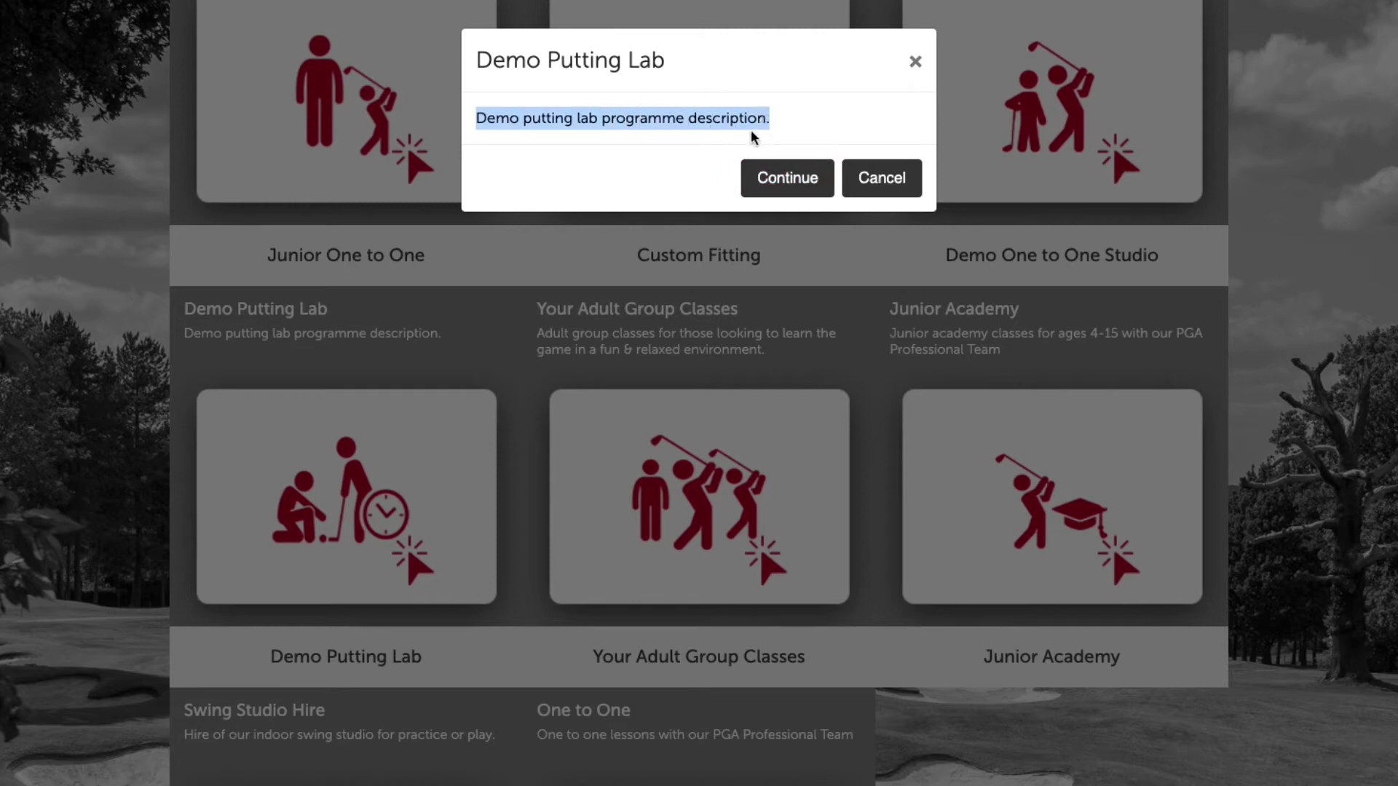
pyautogui.click(785, 180)
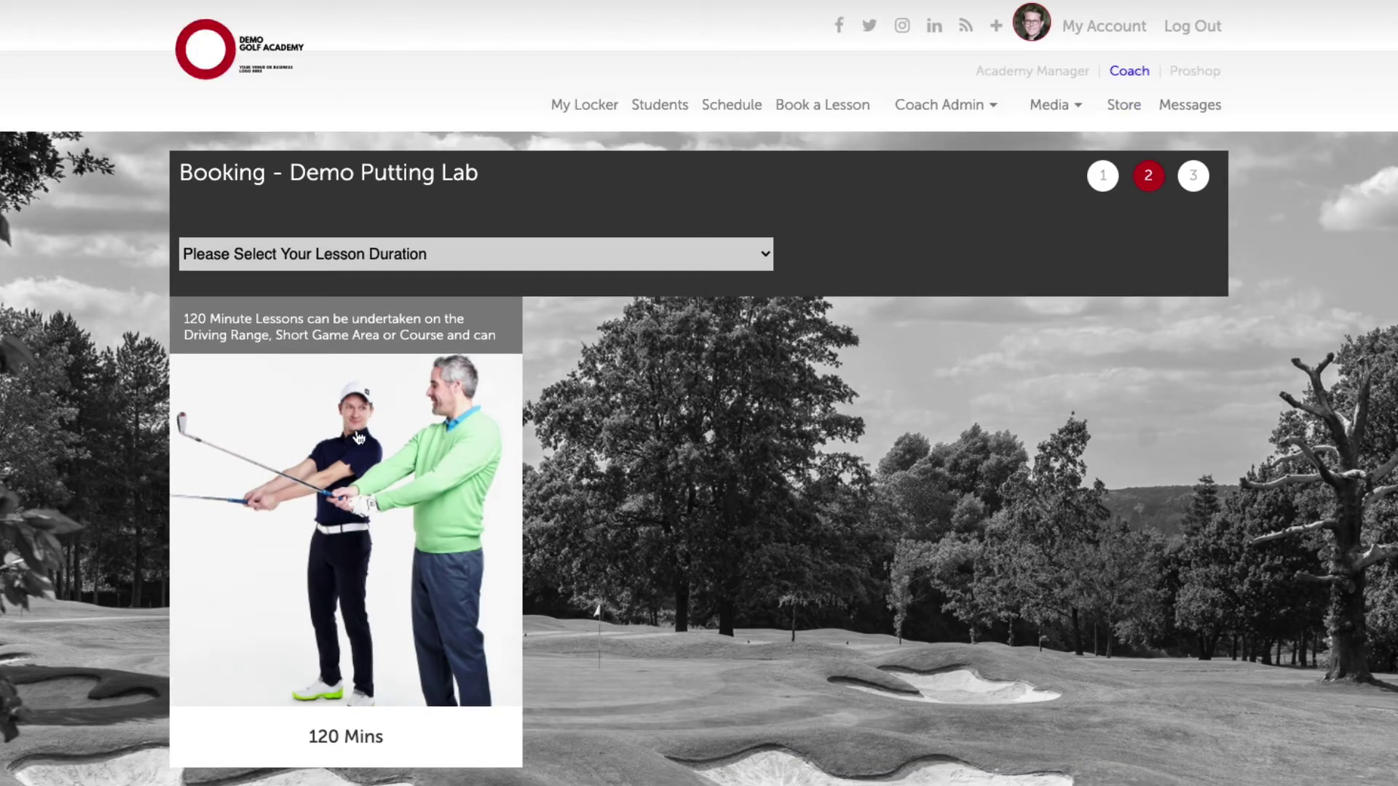
pyautogui.click(376, 447)
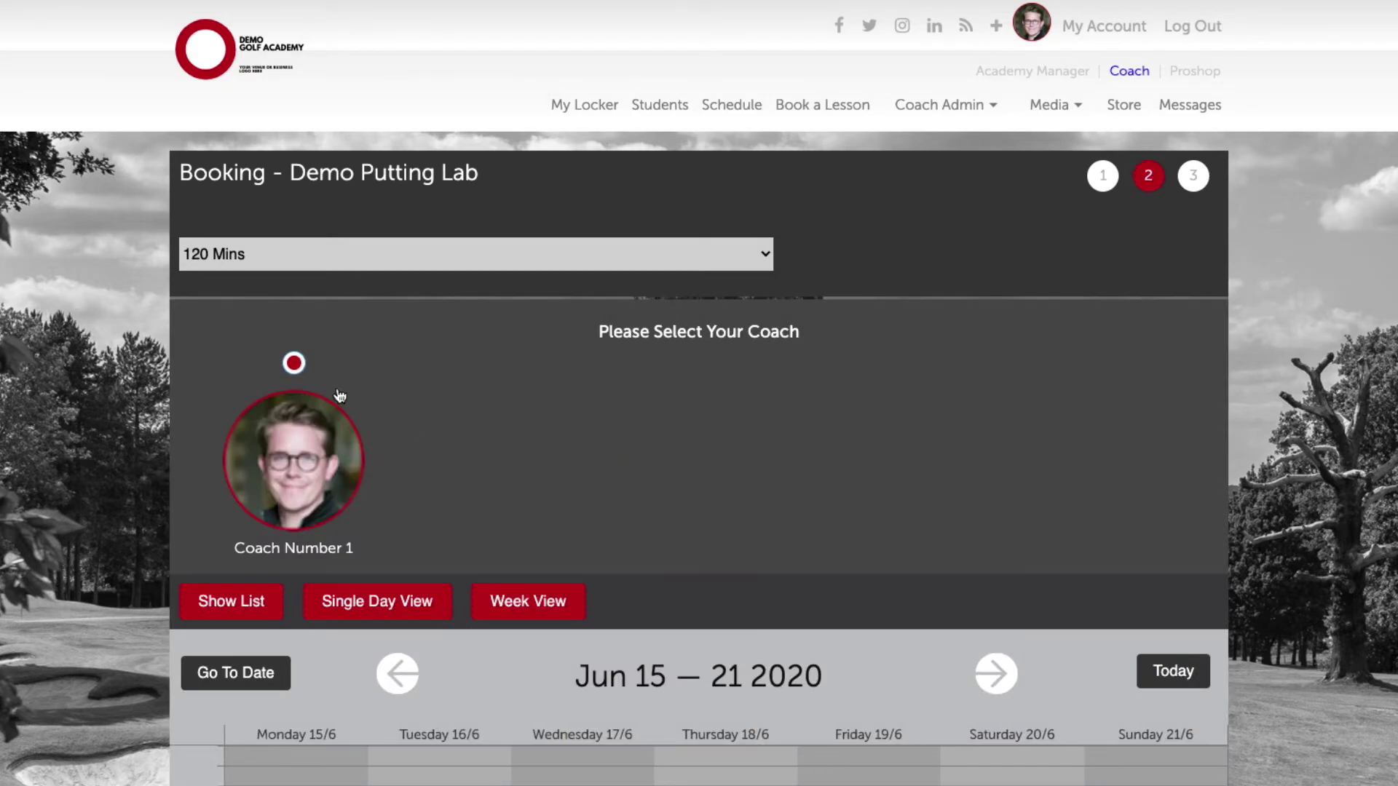
pyautogui.scroll(-3, 369, 349)
pyautogui.scroll(-2, 498, 395)
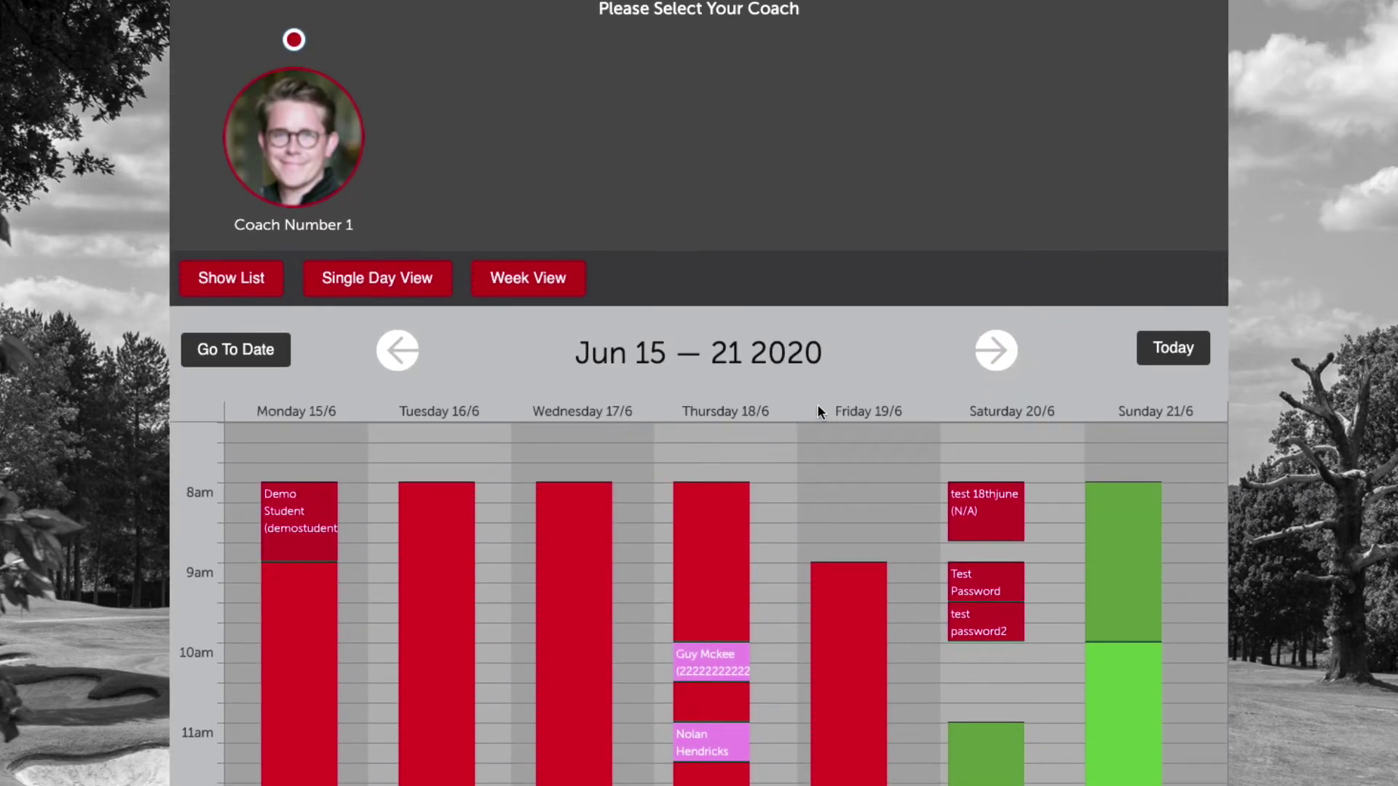
pyautogui.click(1112, 529)
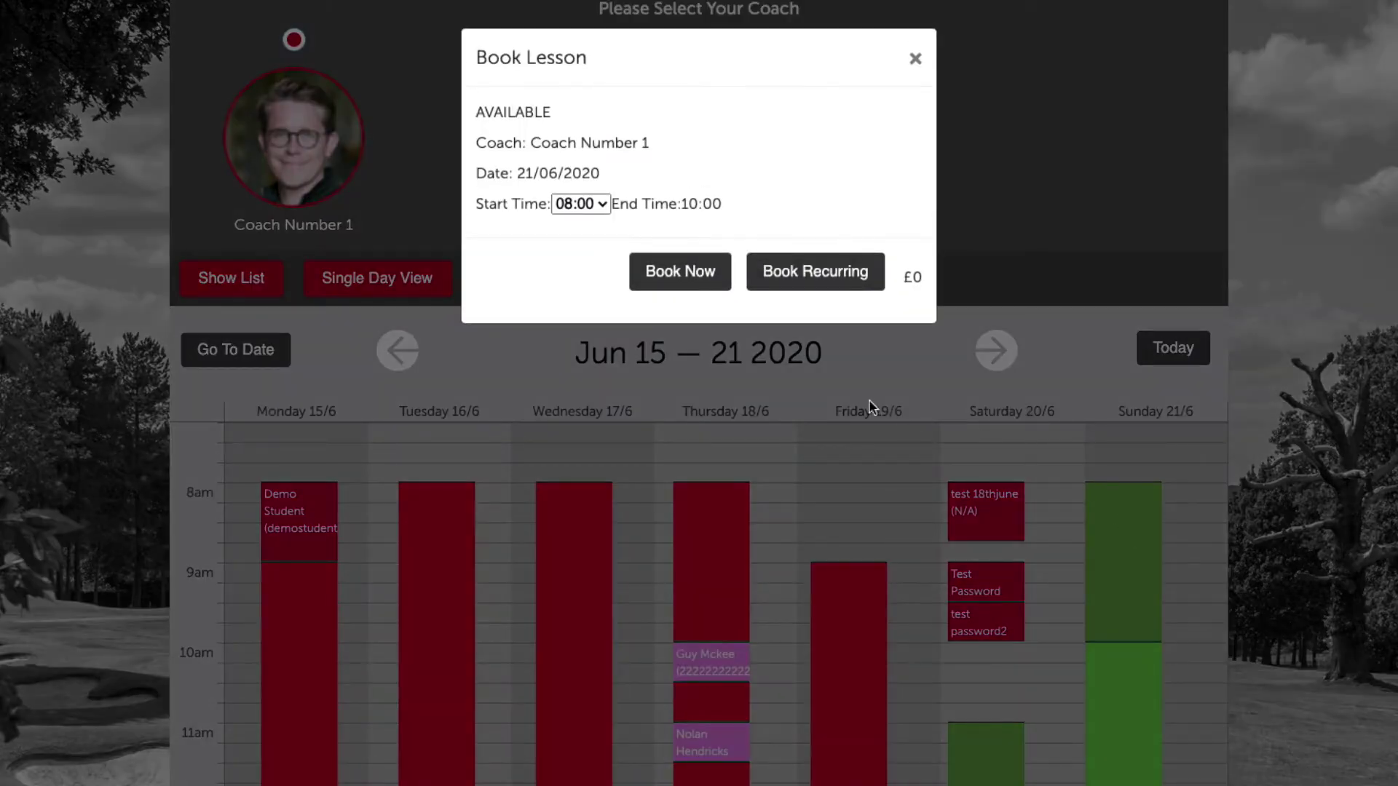
# Book the Sunday 08:00 lesson for the existing demo student.
pyautogui.click(677, 251)
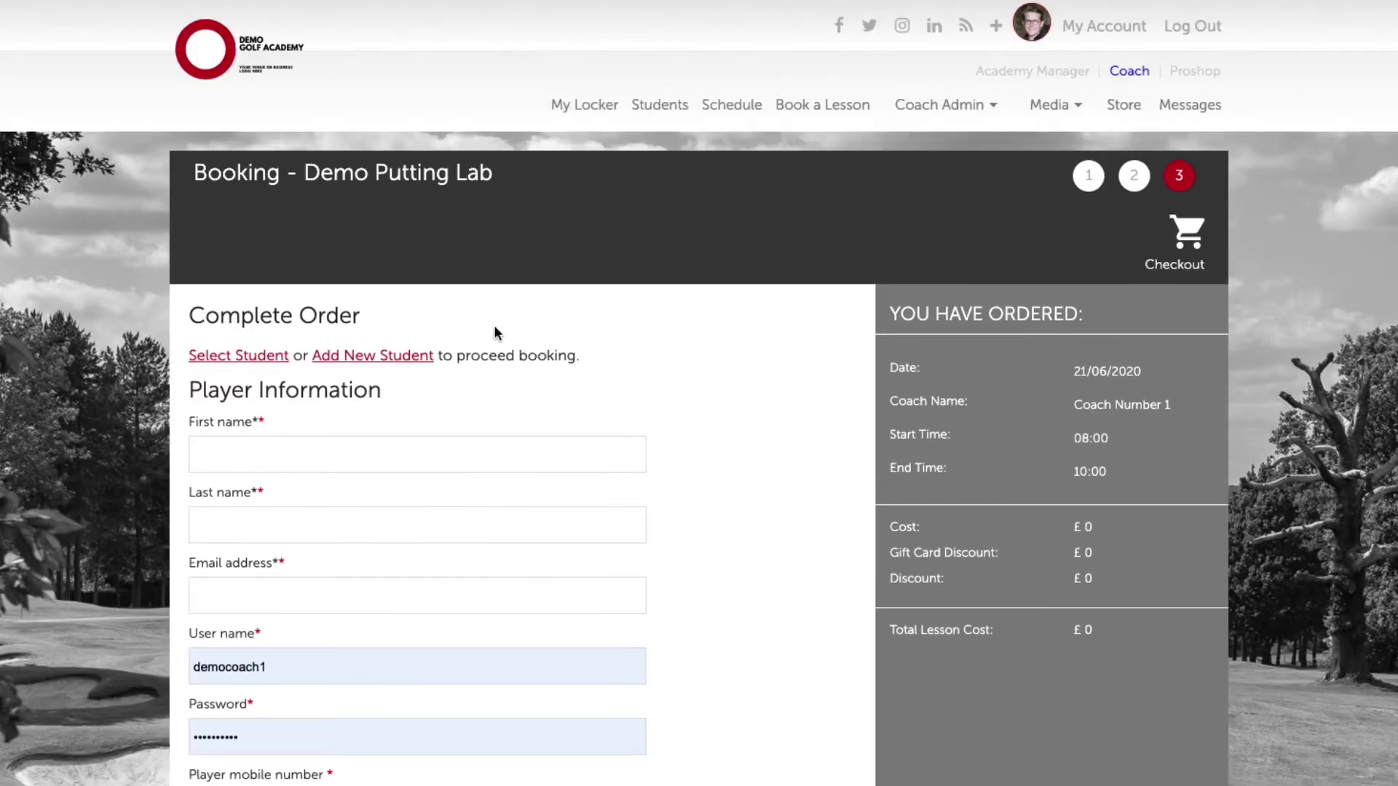
pyautogui.click(271, 355)
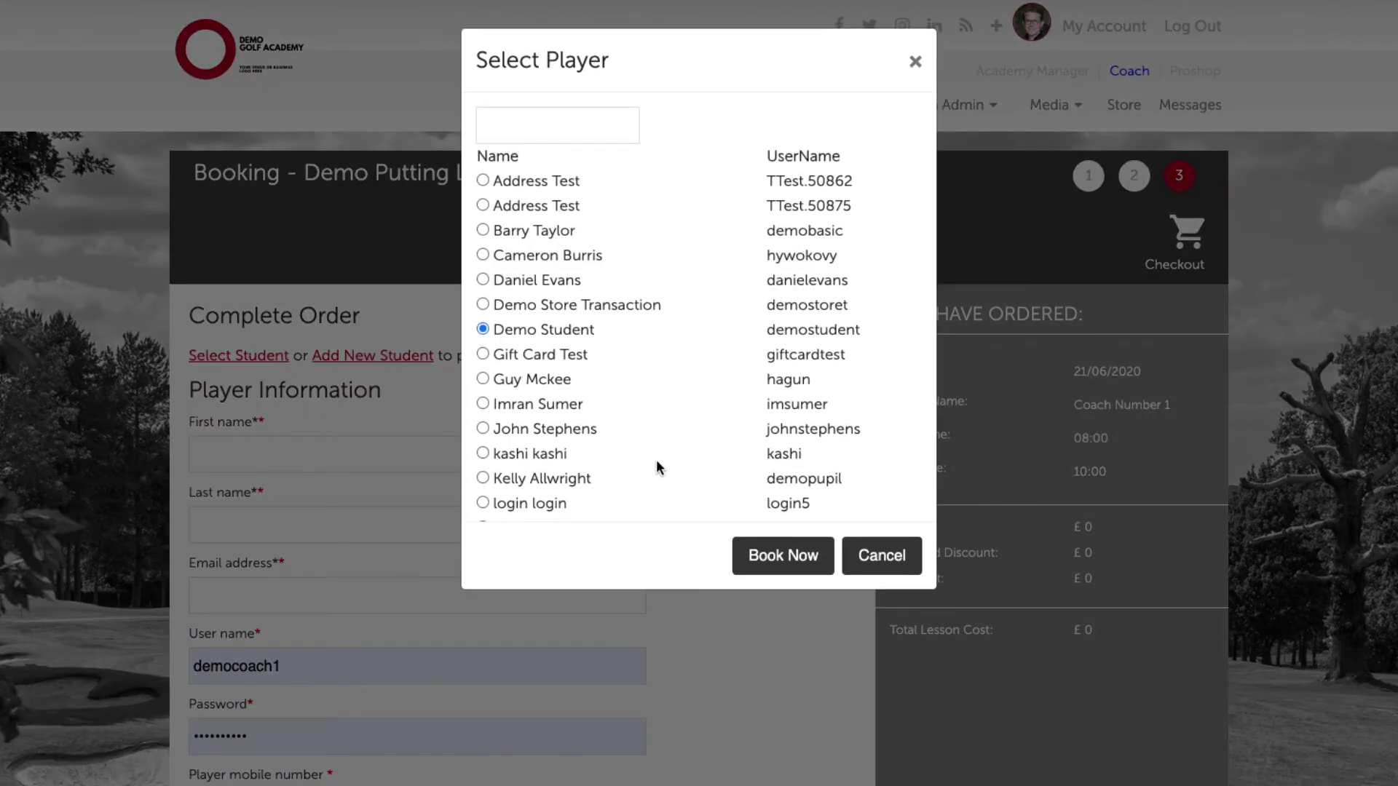
pyautogui.click(773, 552)
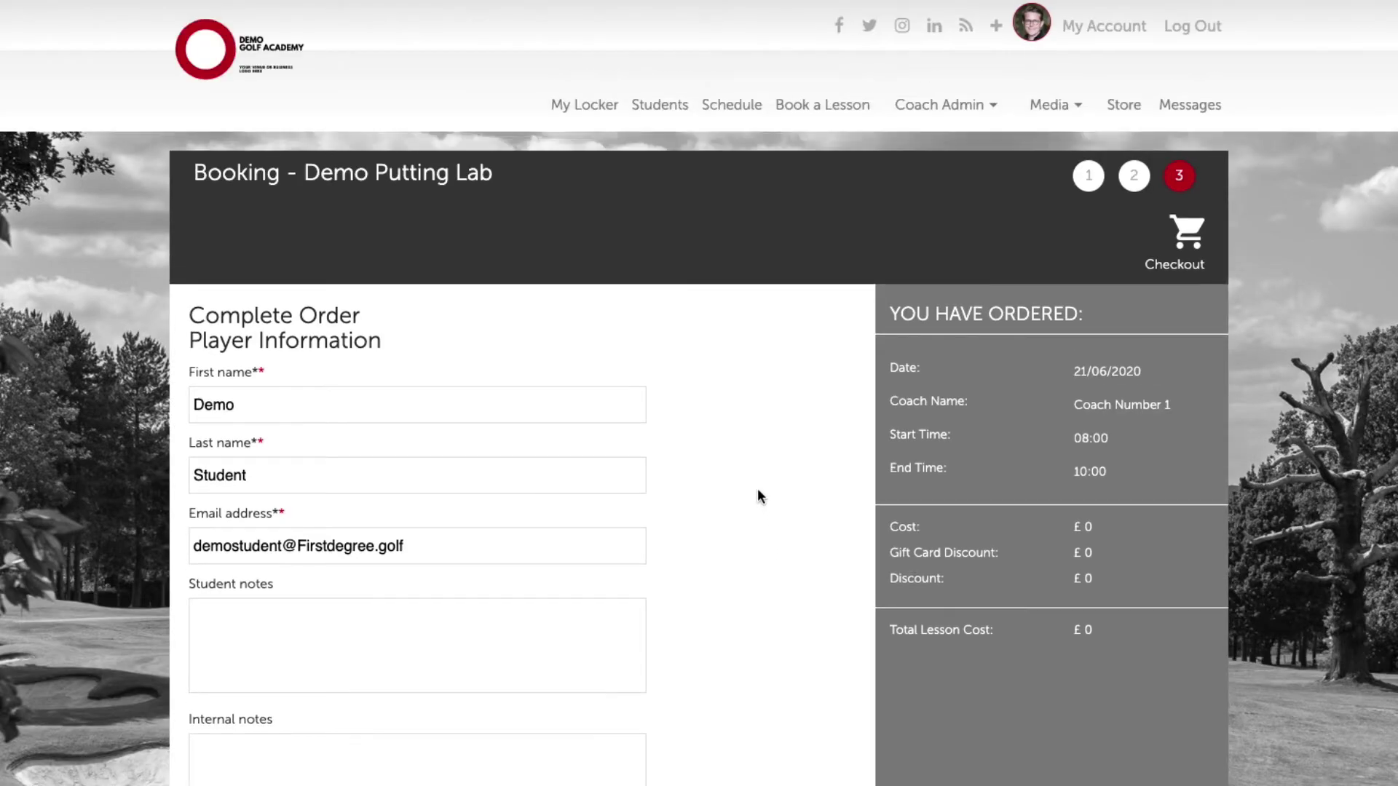
# Place the 21/06/2020 08:00–10:00 Demo Putting Lab booking from the order form.
pyautogui.scroll(-5, 757, 495)
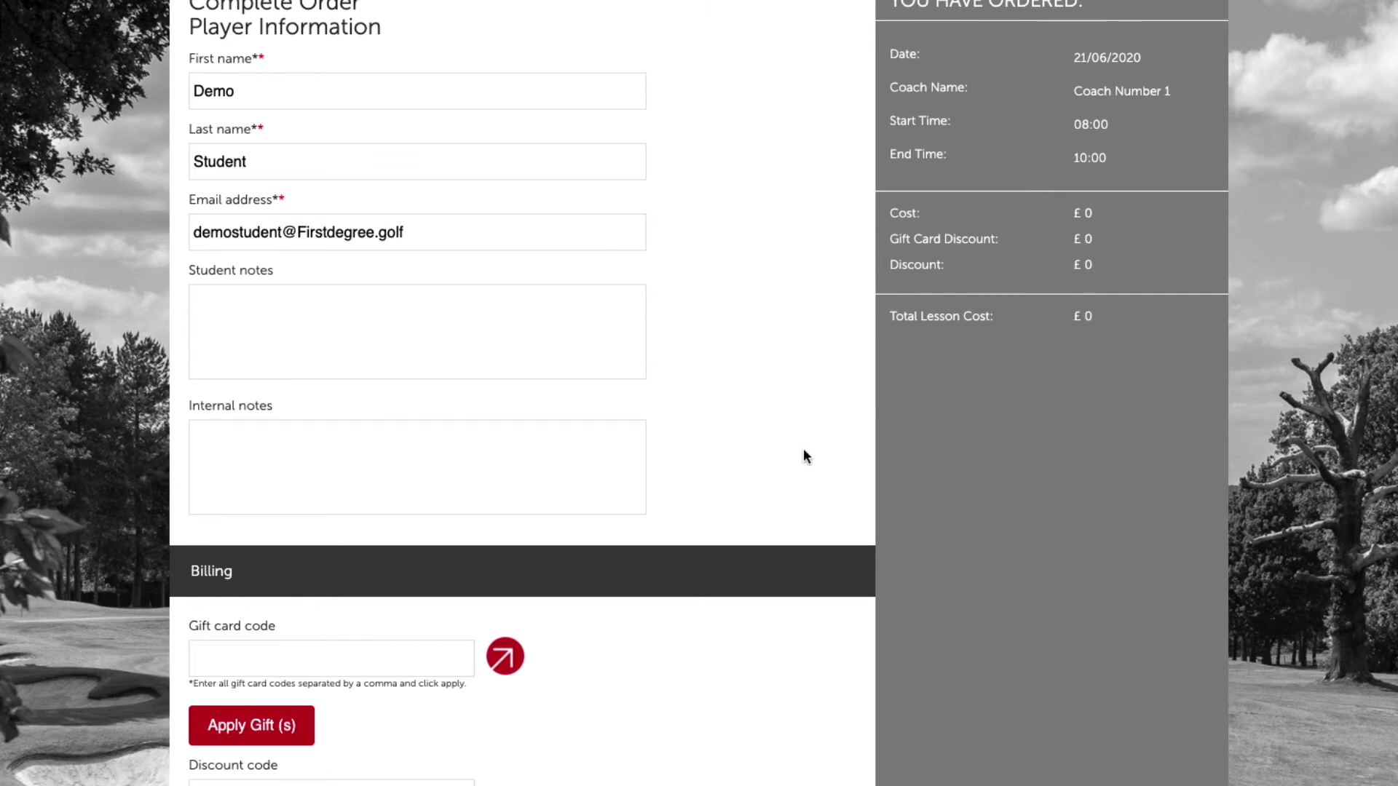
pyautogui.scroll(-4, 745, 525)
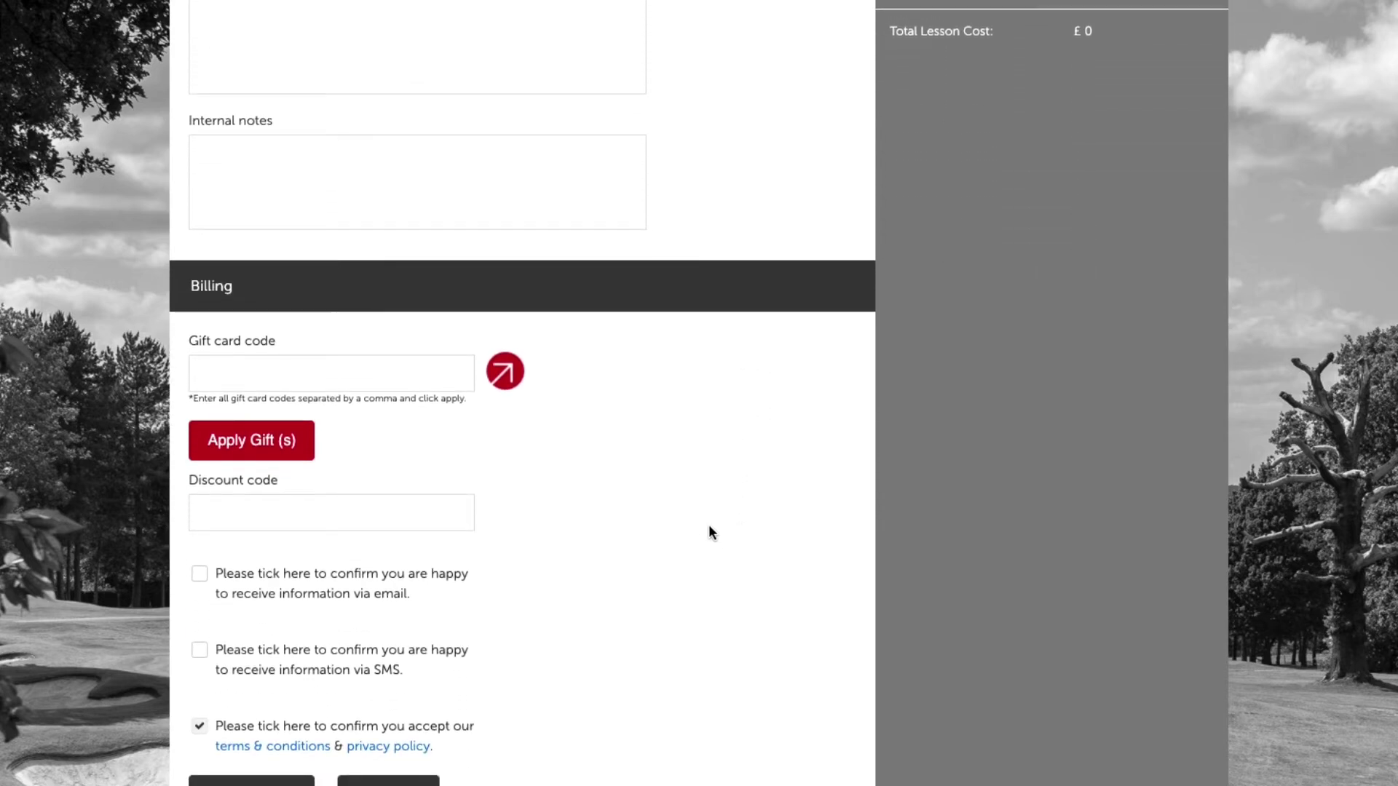
pyautogui.scroll(-3, 711, 531)
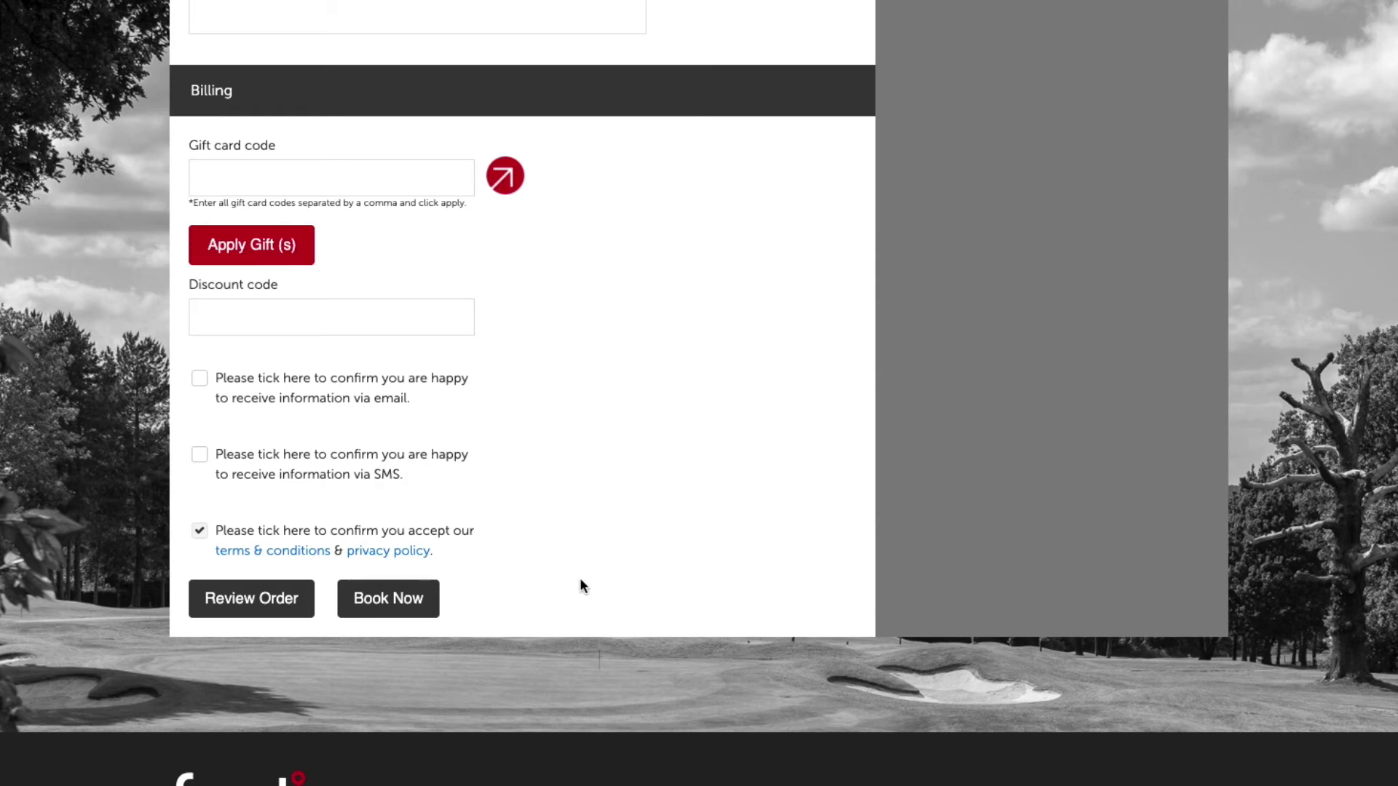
pyautogui.click(407, 598)
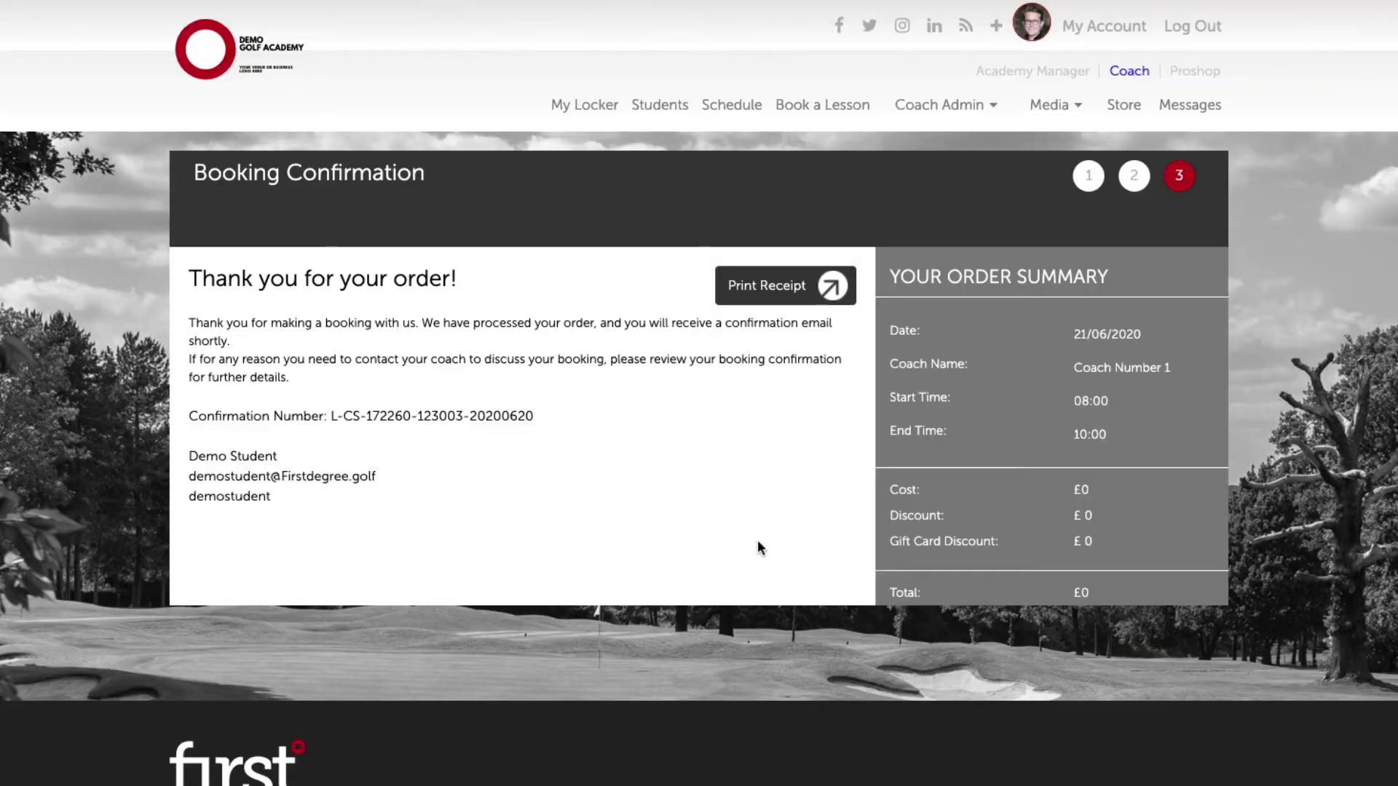
pyautogui.click(1200, 73)
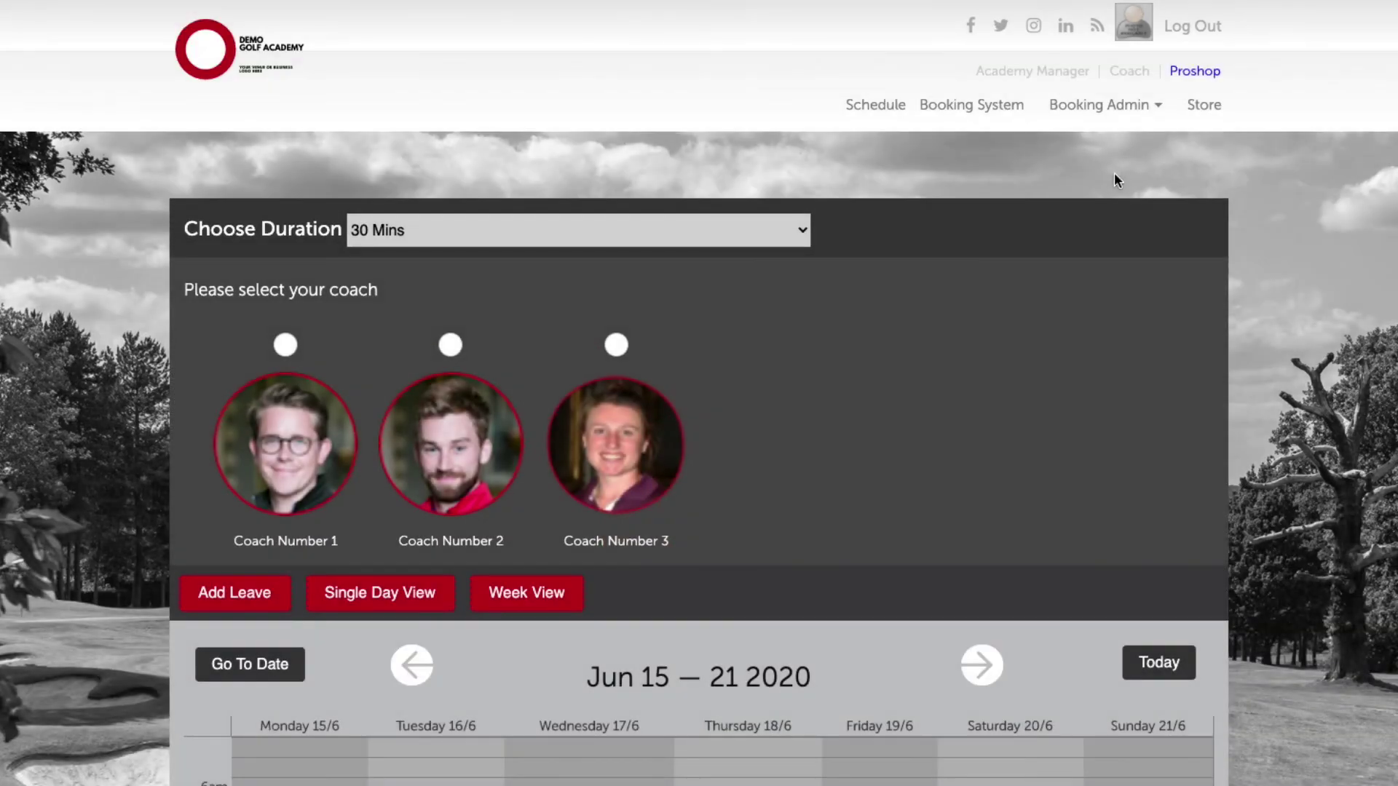
# Show Coach Number 1's proshop calendar and review the Sunday 21/6 booking.
pyautogui.click(277, 346)
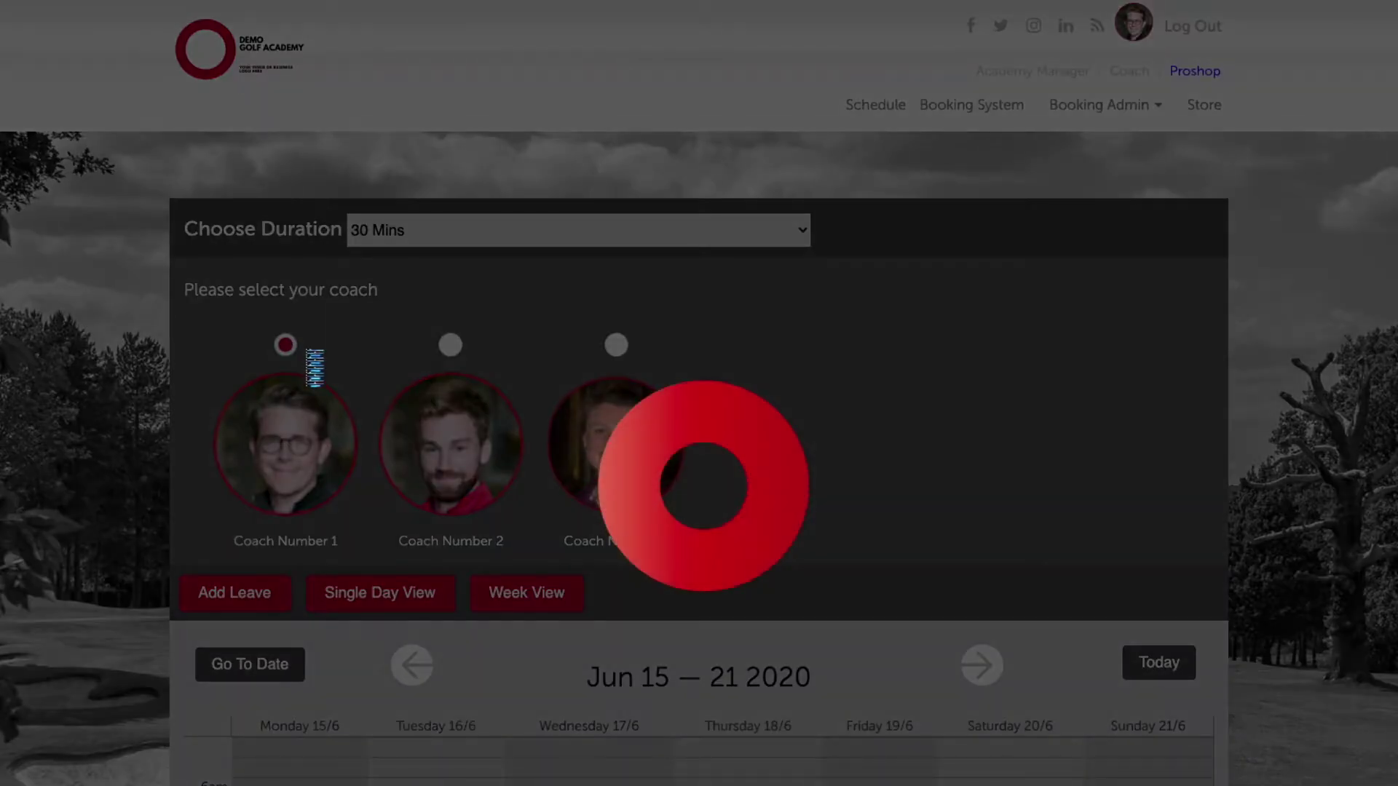
pyautogui.scroll(-6, 910, 437)
pyautogui.scroll(-1, 911, 433)
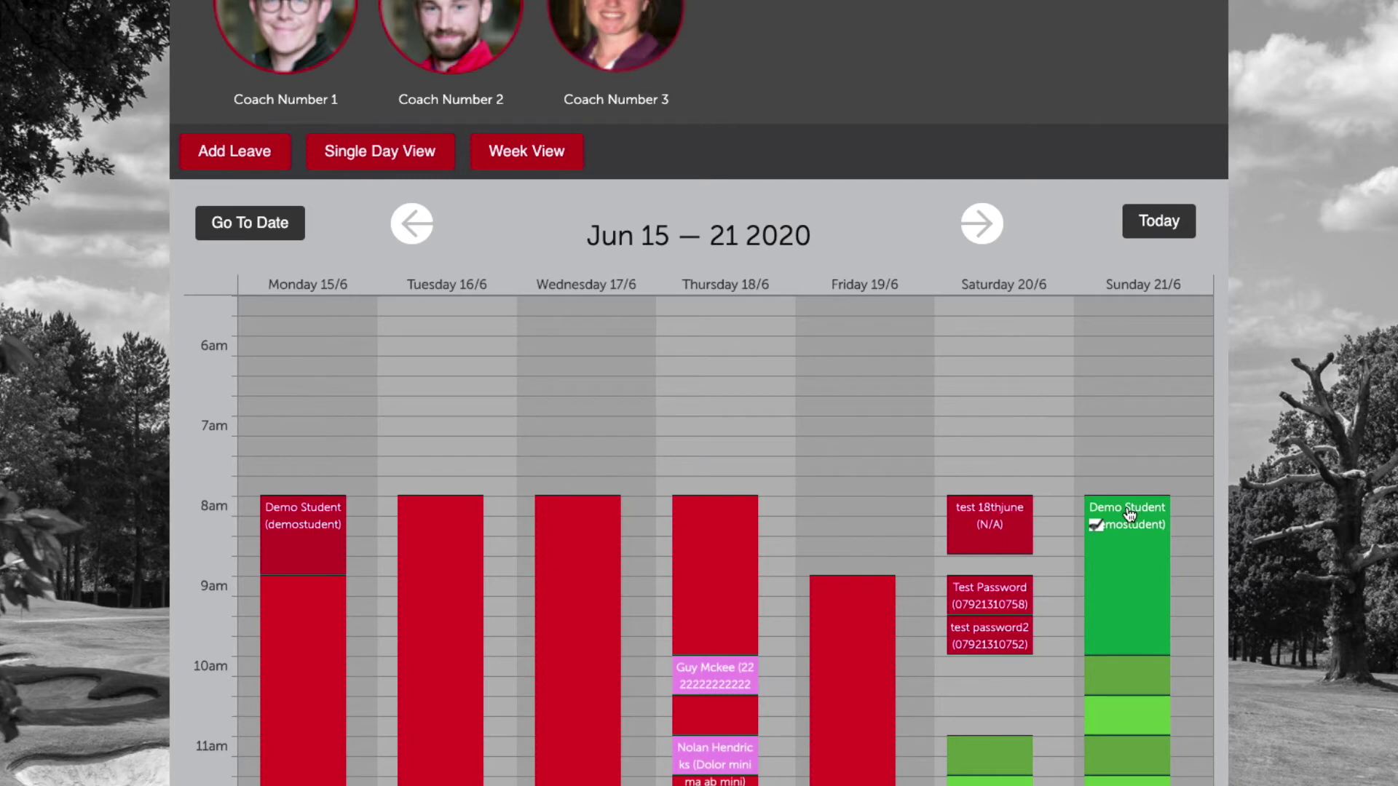
pyautogui.scroll(2, 1129, 514)
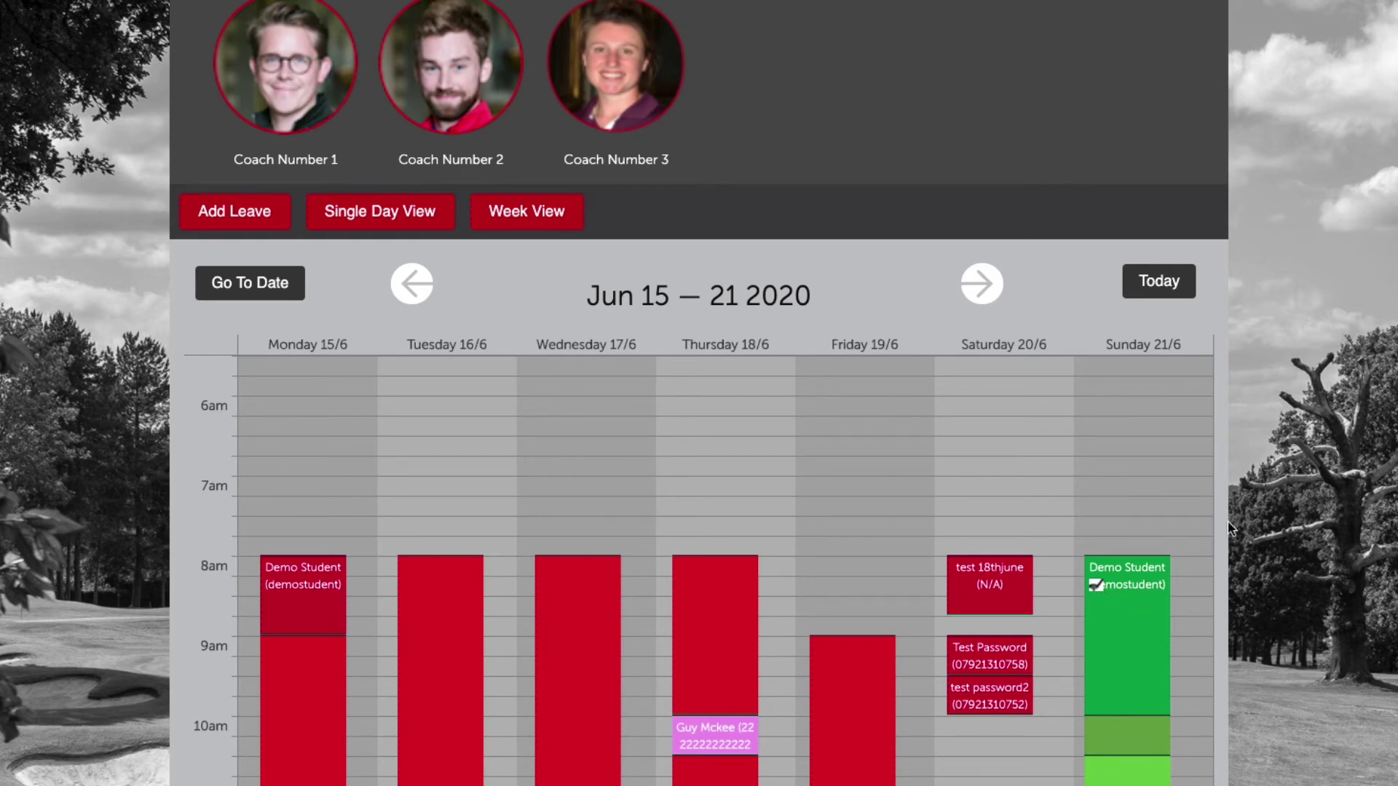
pyautogui.scroll(5, 1248, 470)
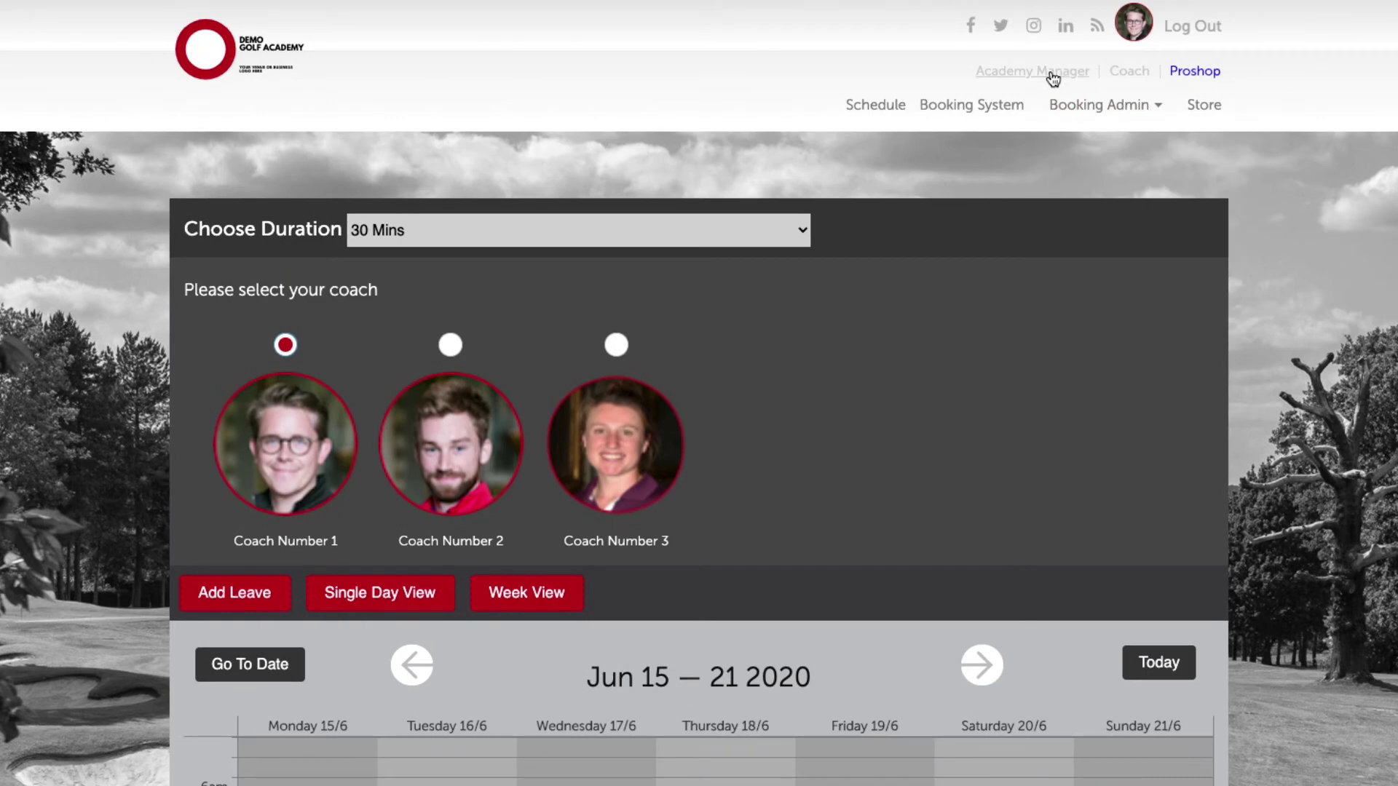
# Go back to booking by programme category, then to the Academy Manager dashboard.
pyautogui.click(1019, 111)
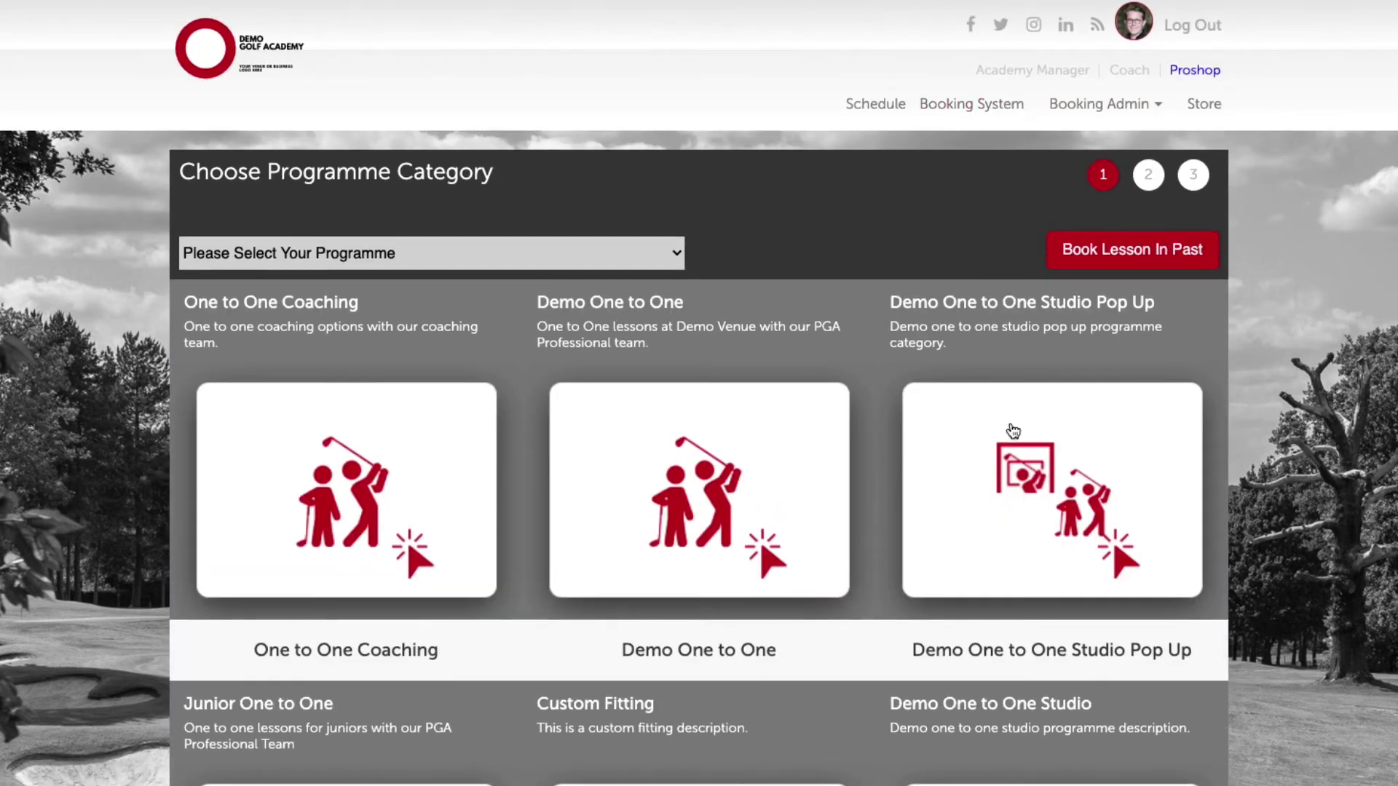
pyautogui.scroll(-3, 1009, 423)
pyautogui.scroll(3, 1022, 421)
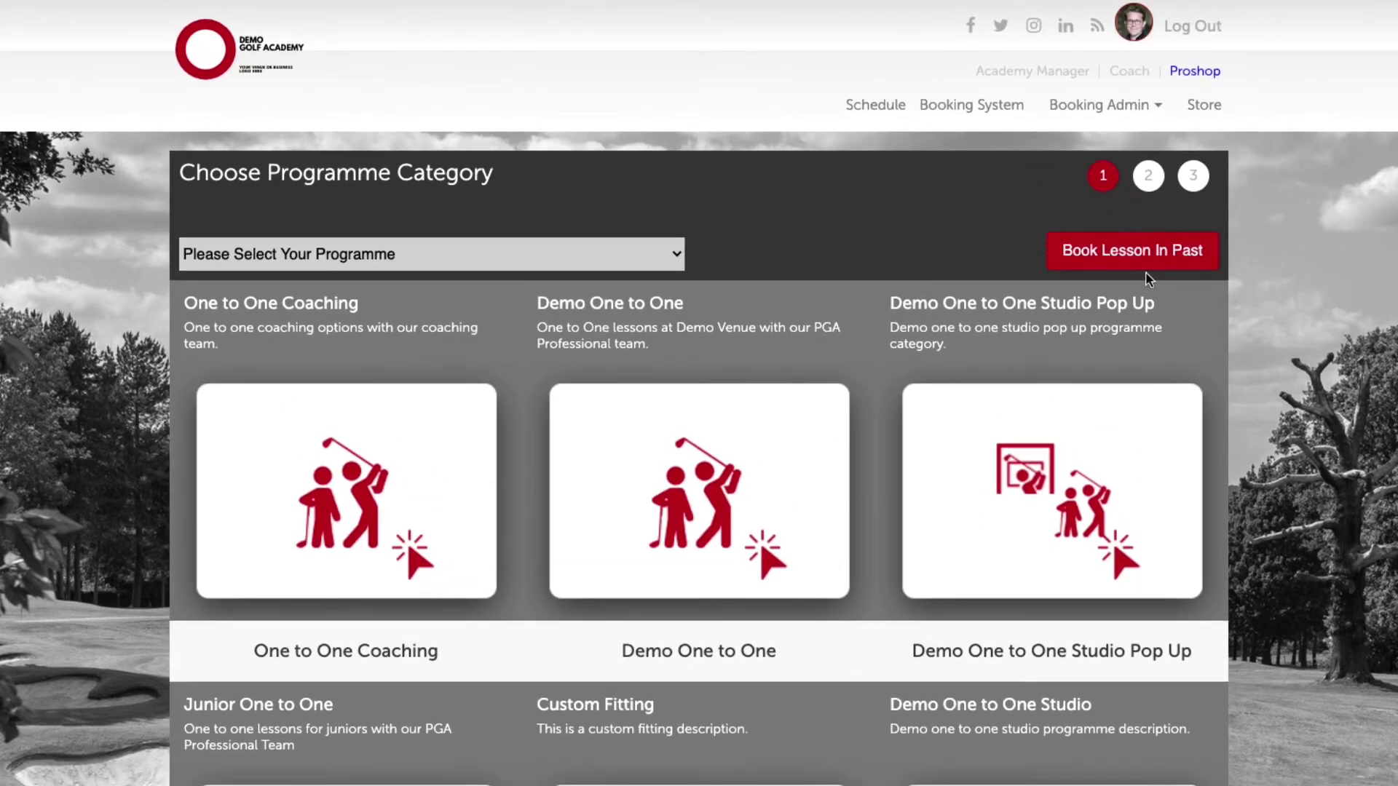
pyautogui.click(1007, 70)
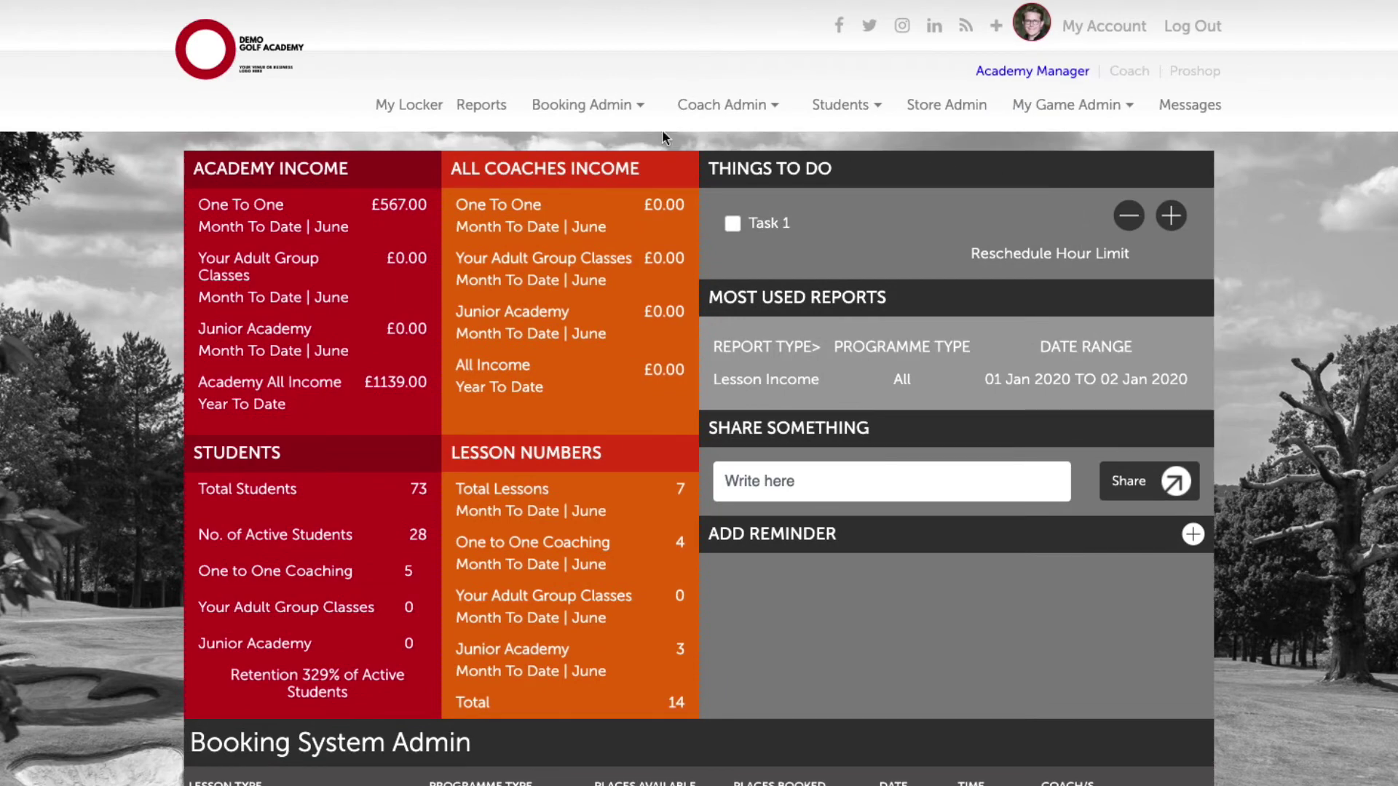
# Open Booking System Filters and edit the Demo Putting Lab category.
pyautogui.moveTo(586, 106)
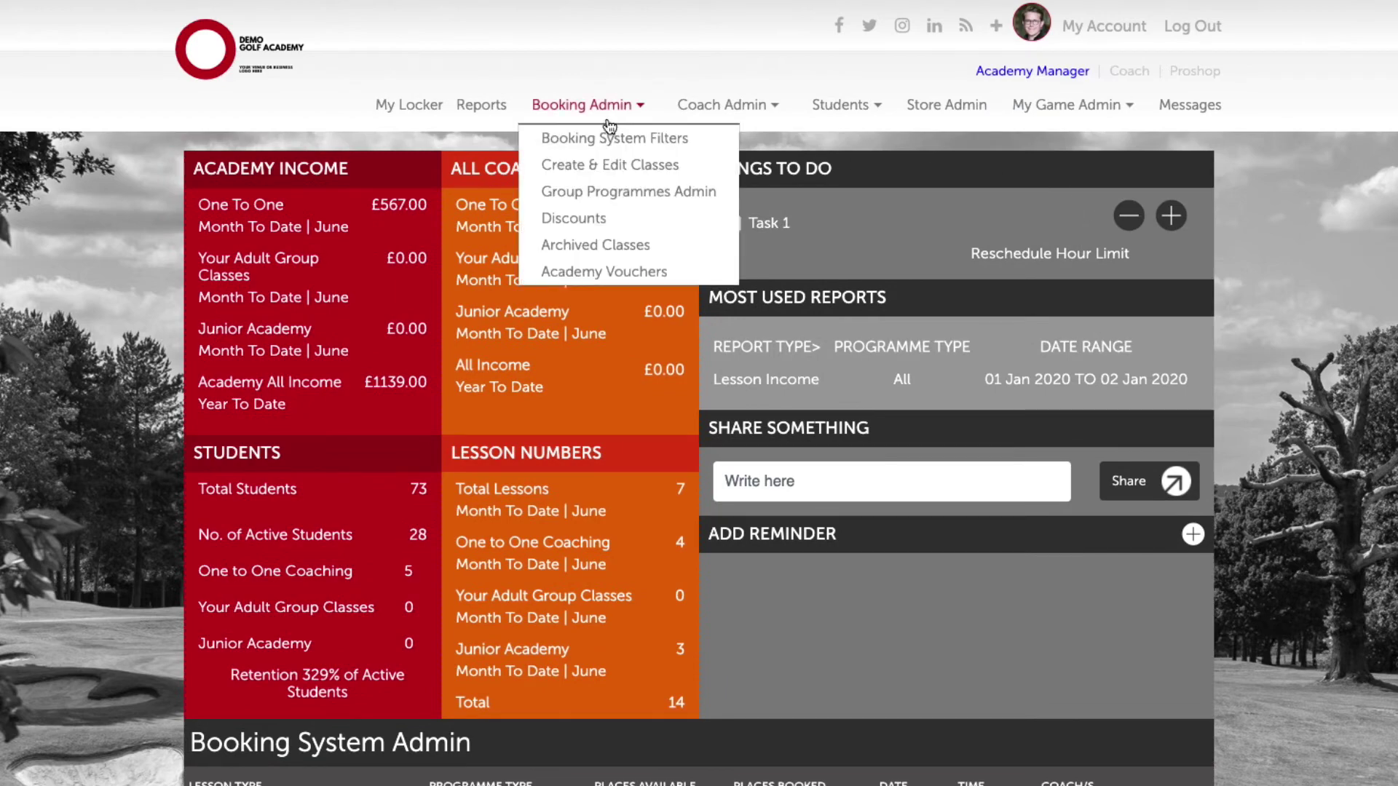
pyautogui.click(603, 139)
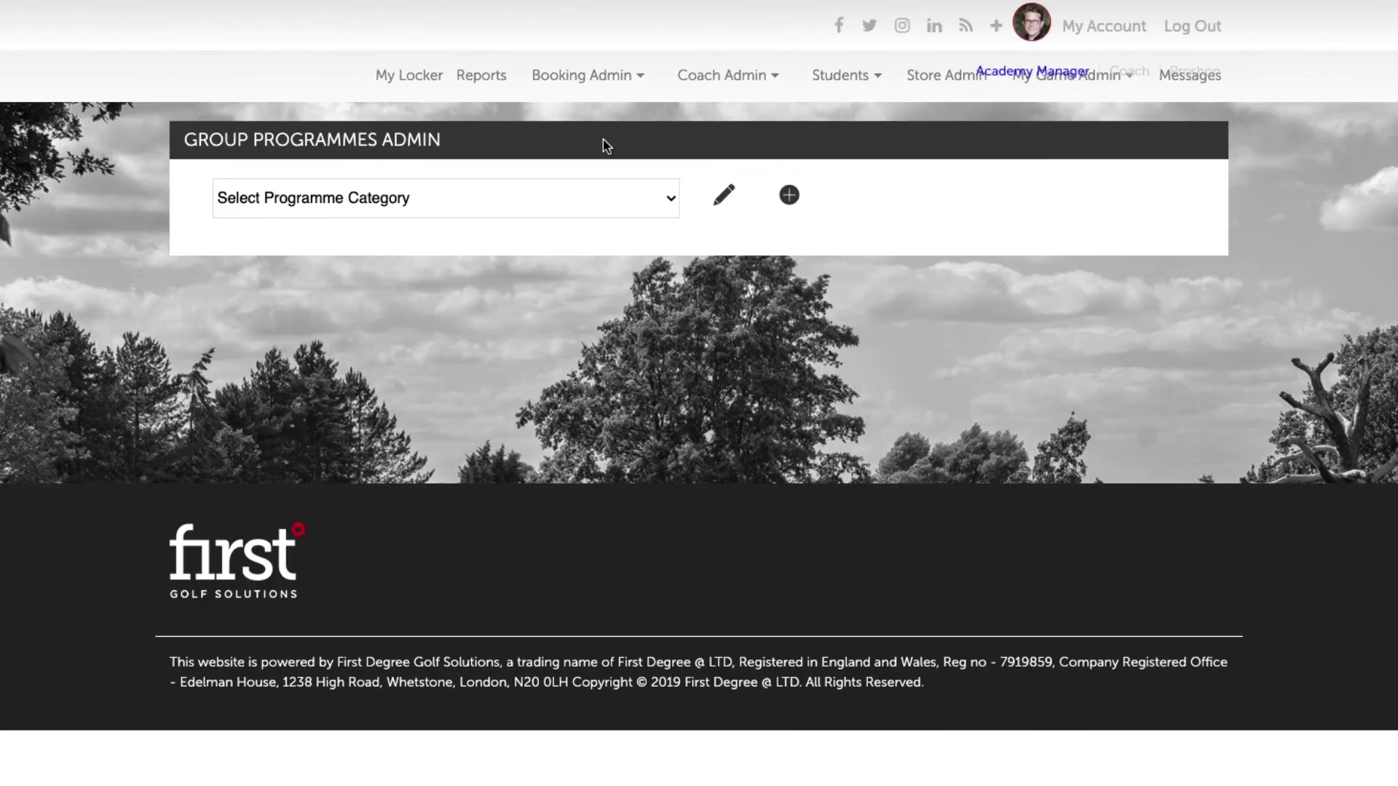
pyautogui.click(598, 219)
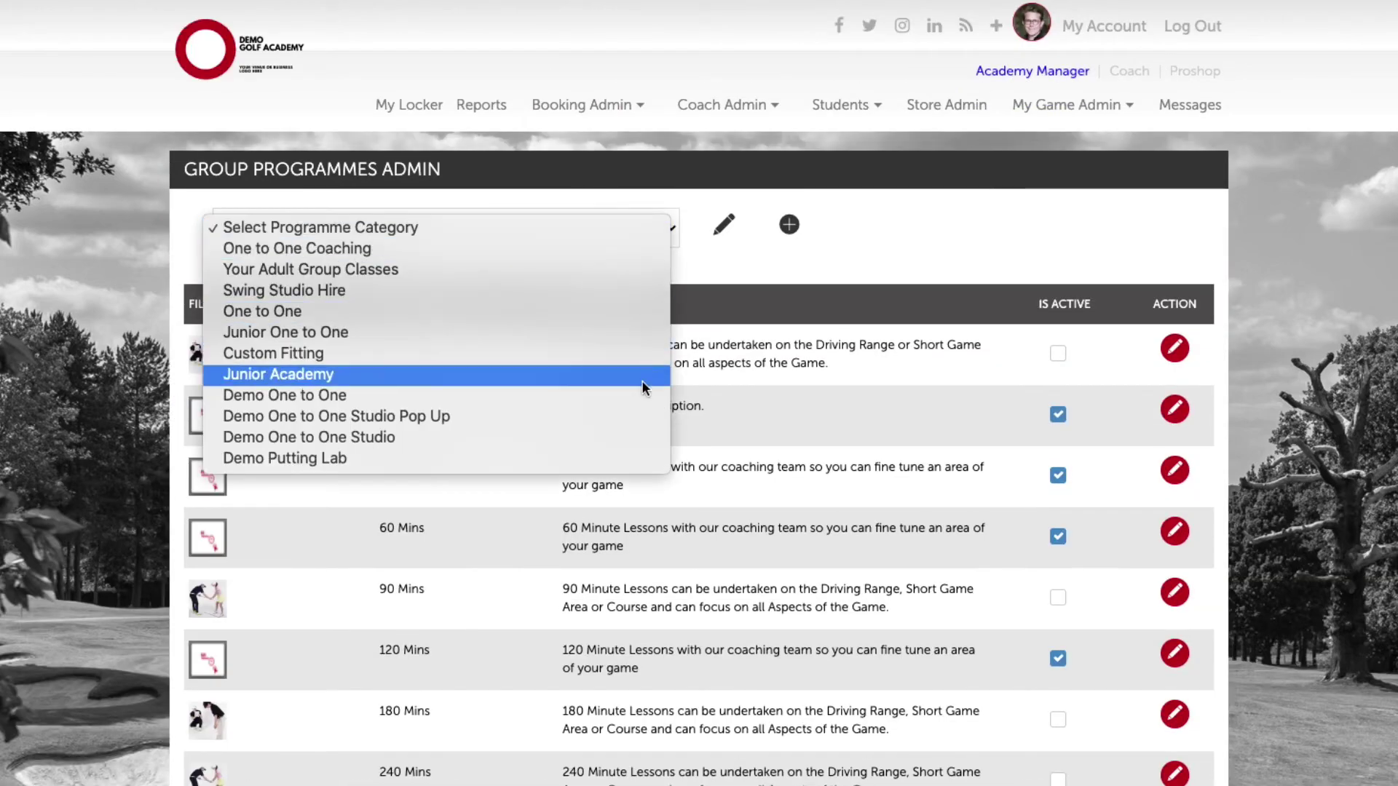
pyautogui.click(656, 458)
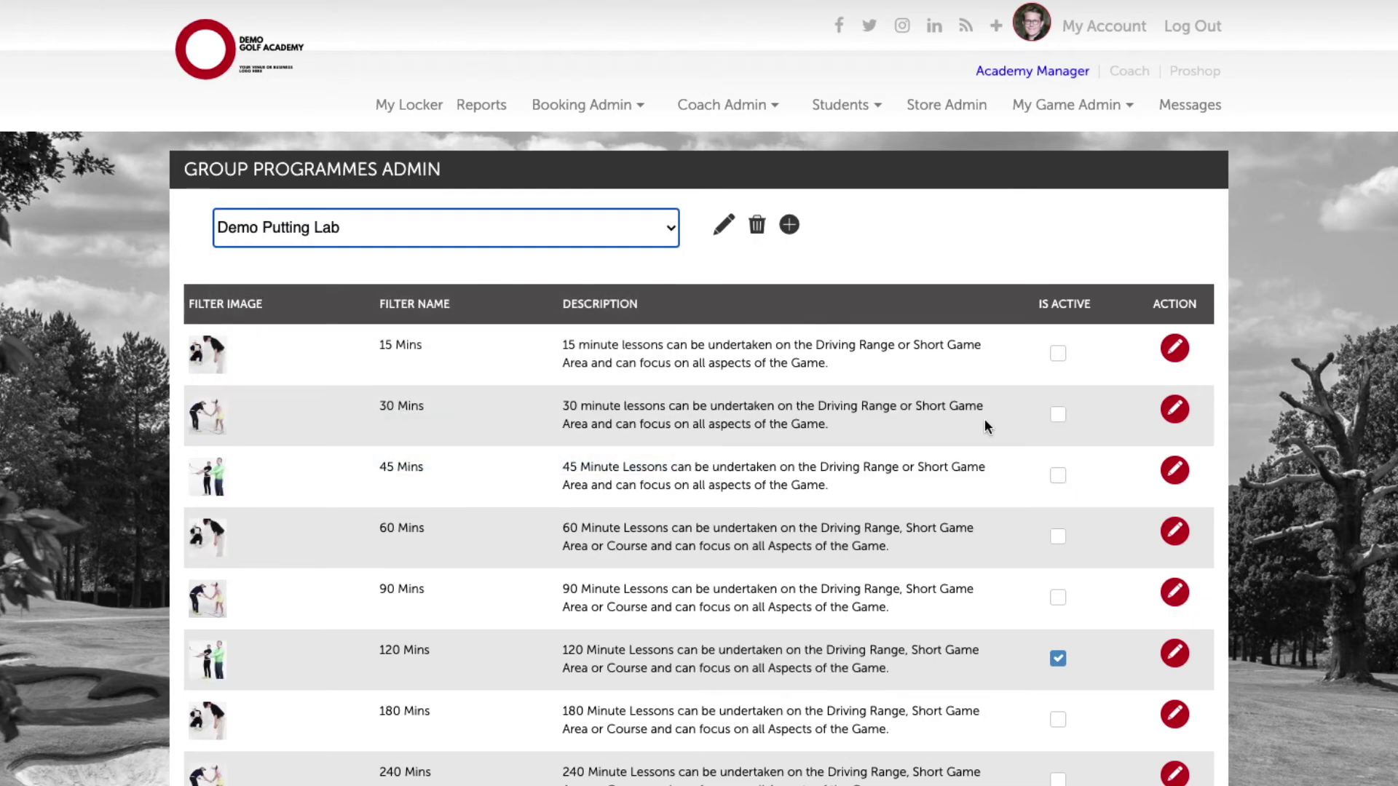
pyautogui.click(723, 225)
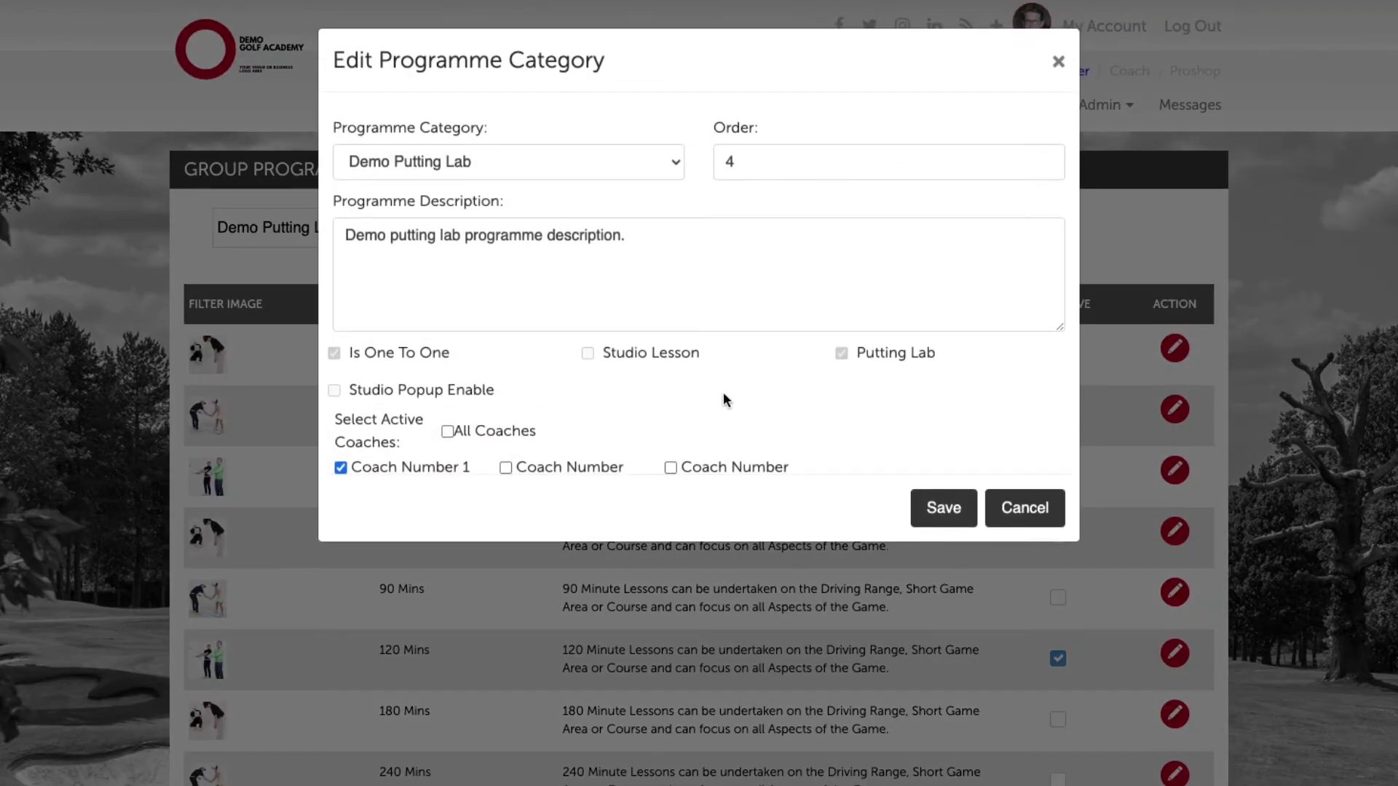
# Make Coach Number 3 active for the category and save the change.
pyautogui.scroll(-1, 670, 448)
pyautogui.scroll(-1, 670, 447)
pyautogui.click(671, 405)
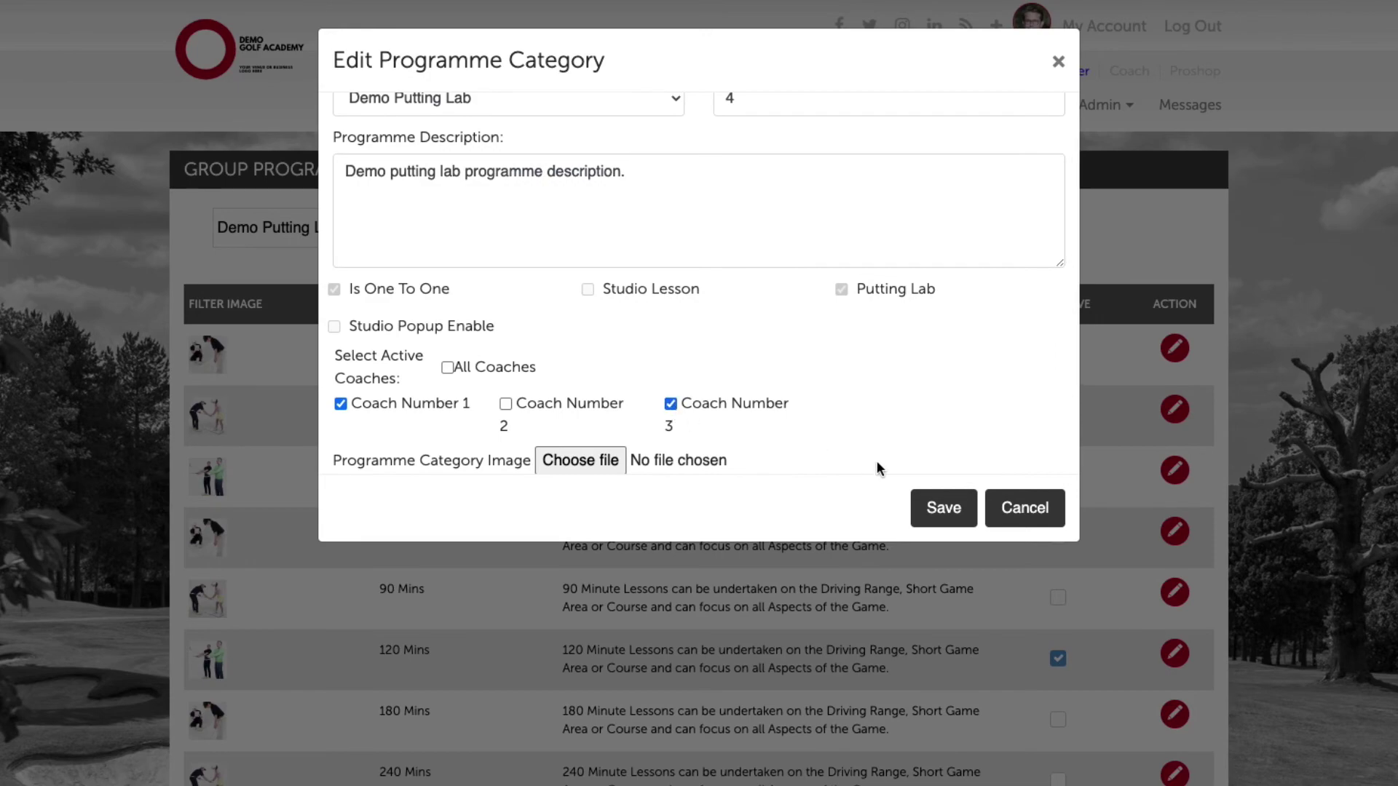
pyautogui.click(943, 508)
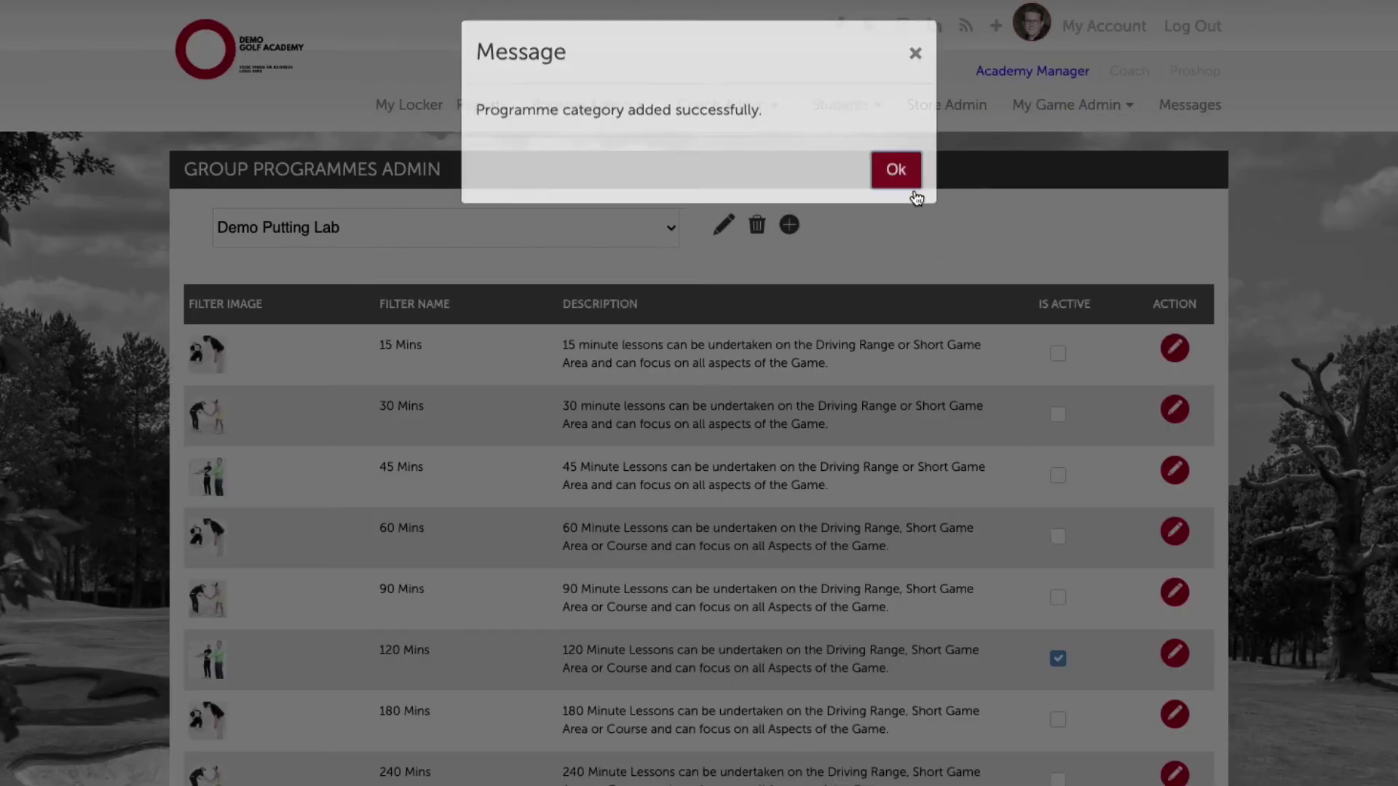
pyautogui.click(895, 174)
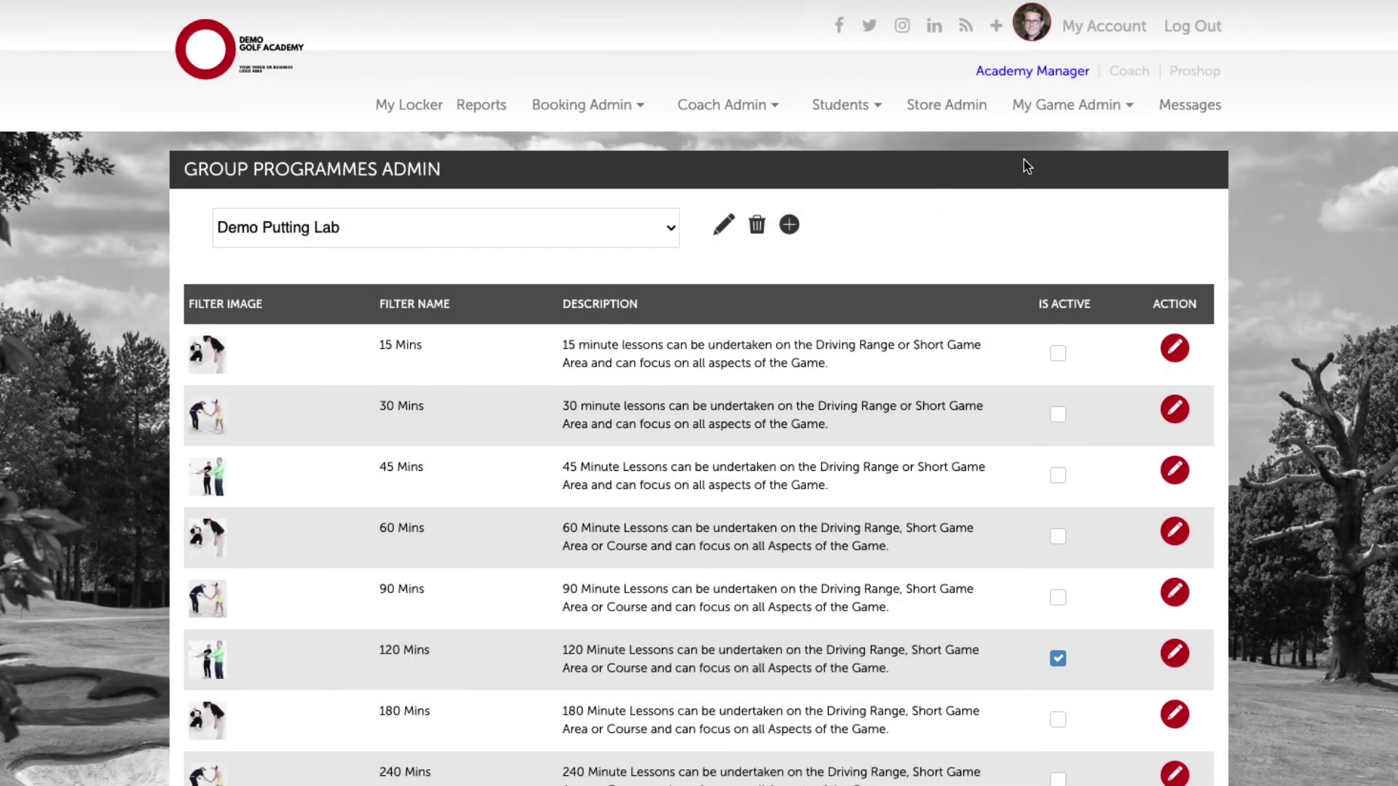
pyautogui.click(1132, 73)
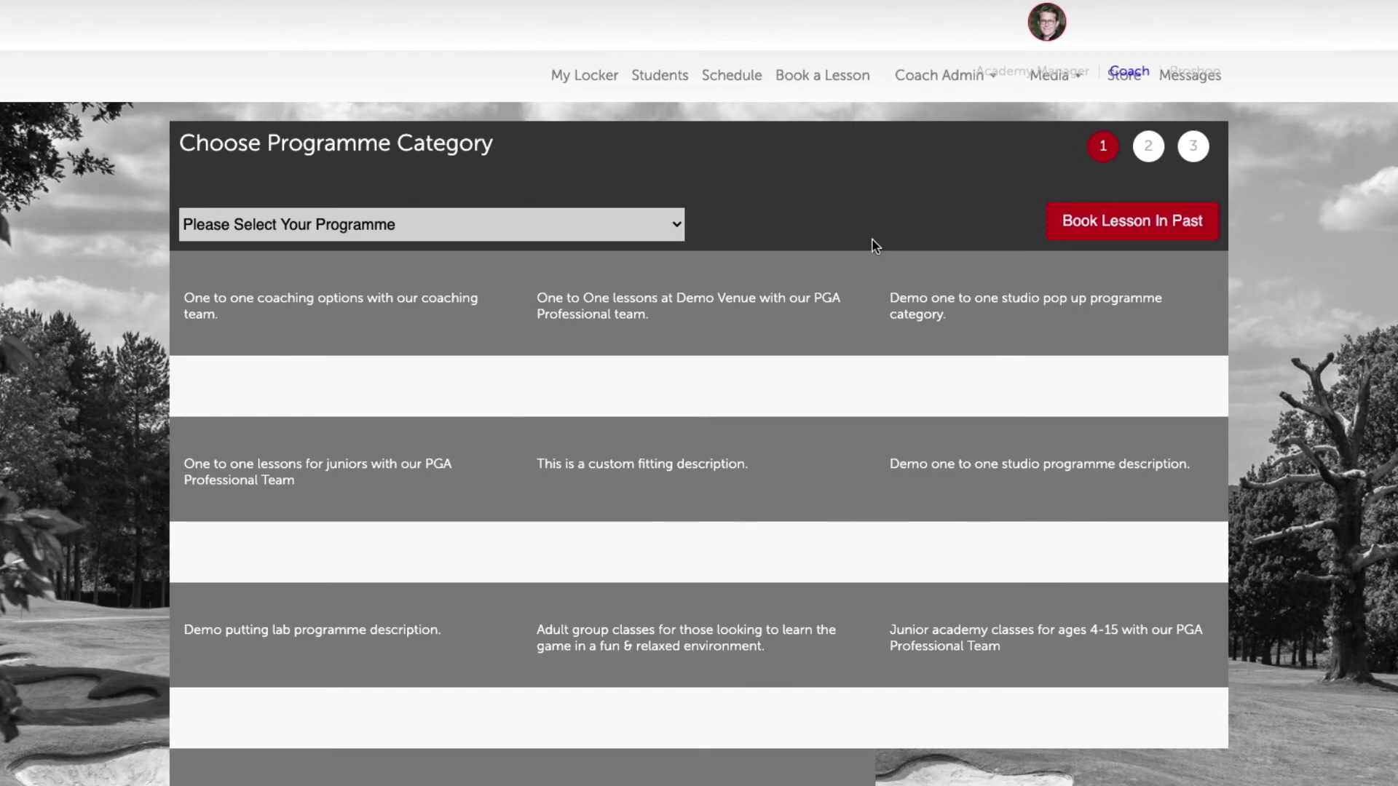
# Start a 120 Mins Demo Putting Lab booking with Coach Number 3 for Sunday 21/06/2020, 8am.
pyautogui.scroll(-10, 859, 262)
pyautogui.click(385, 701)
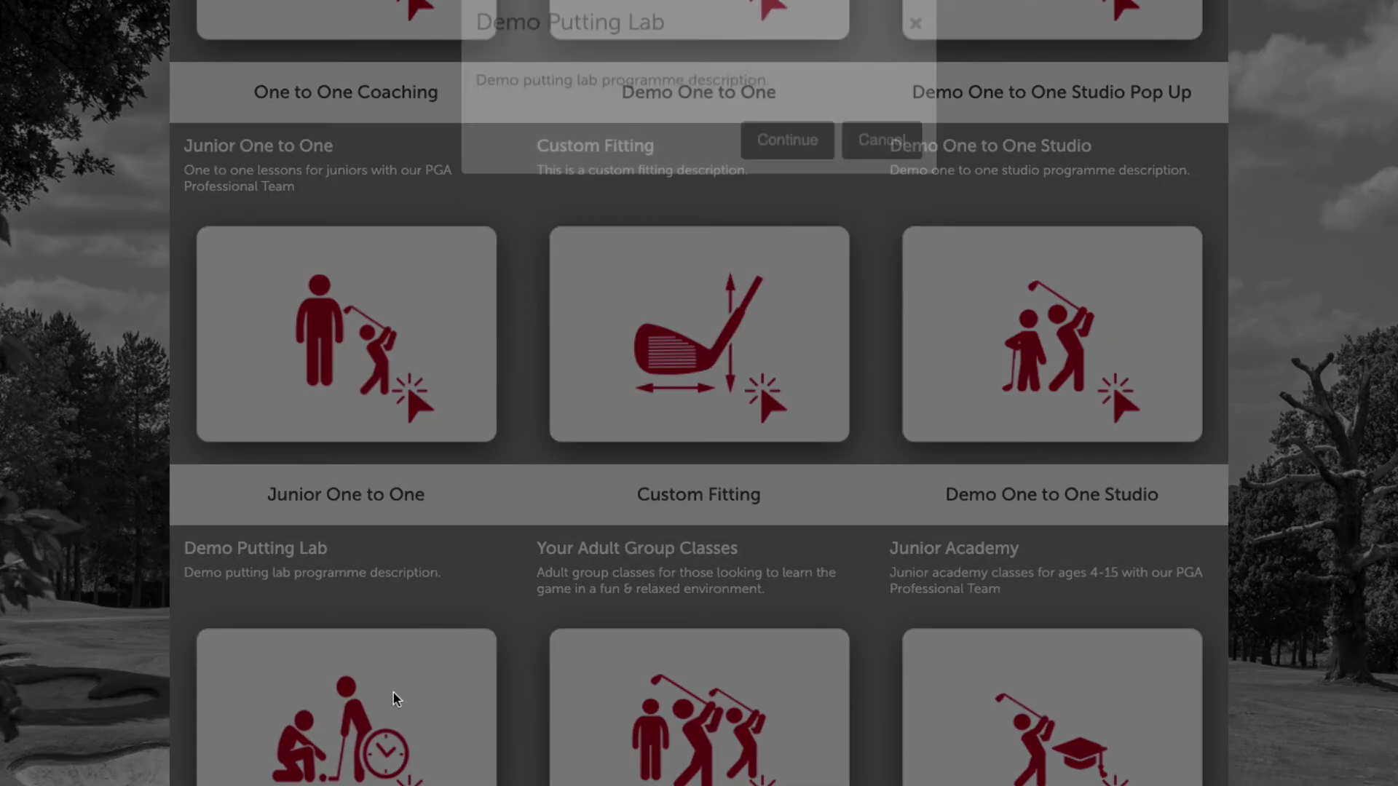
pyautogui.click(789, 180)
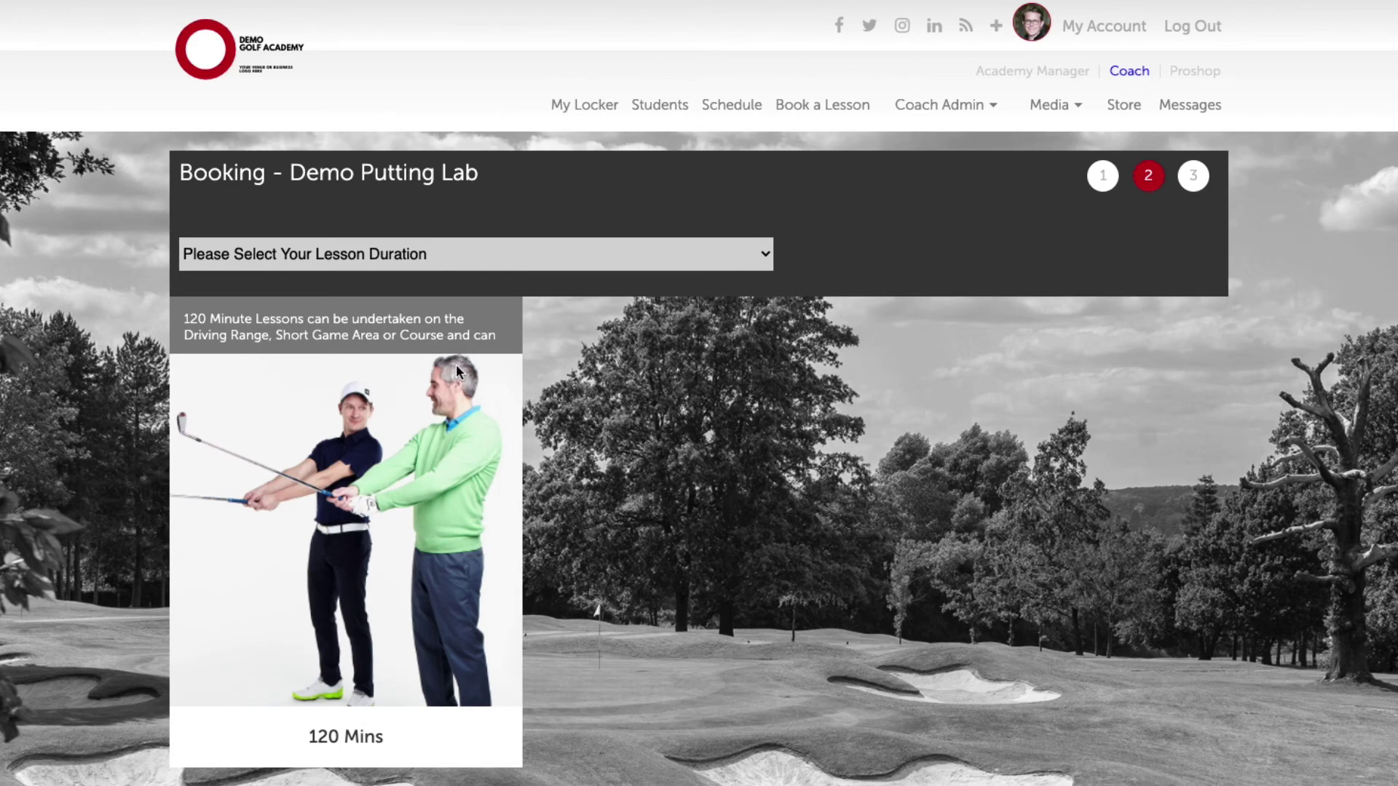
pyautogui.click(457, 368)
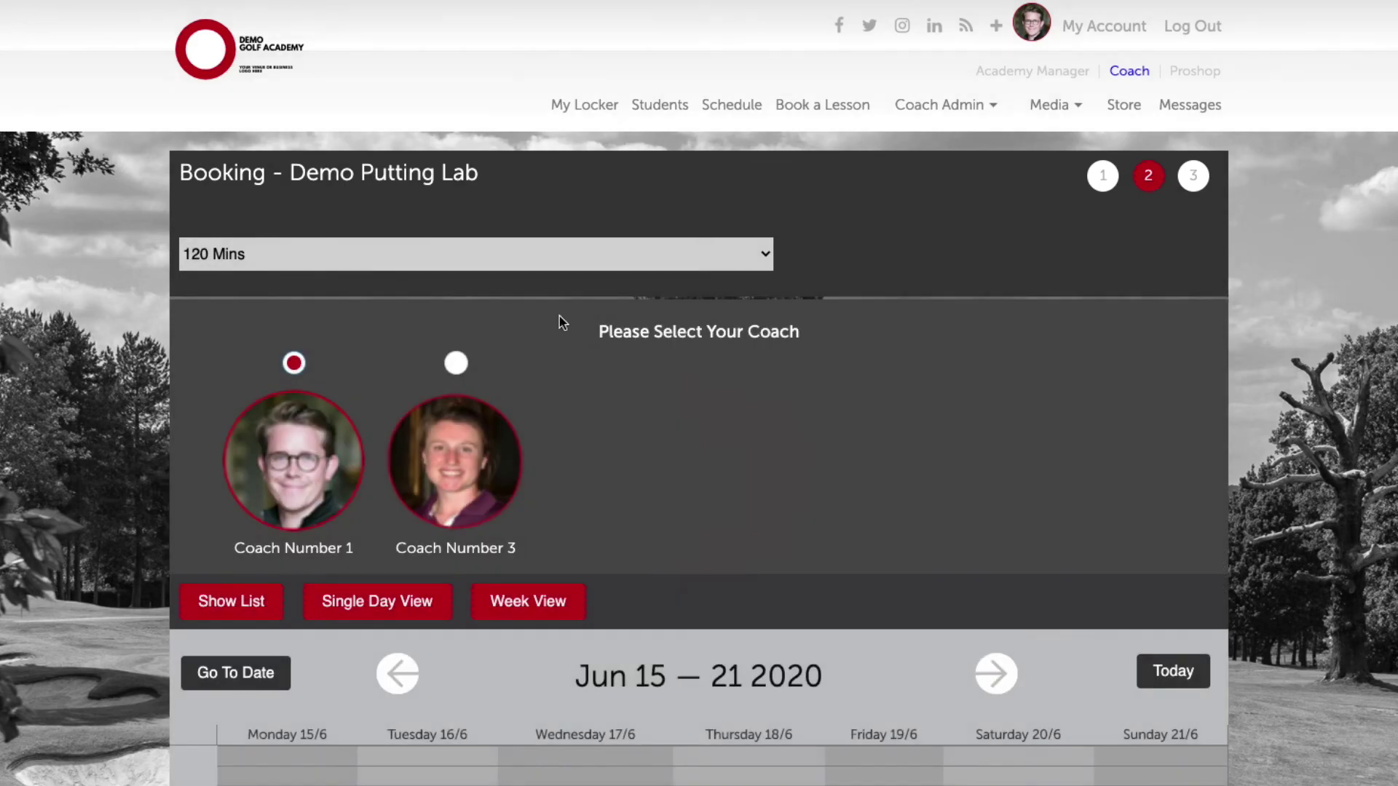
pyautogui.click(456, 364)
pyautogui.scroll(-3, 867, 459)
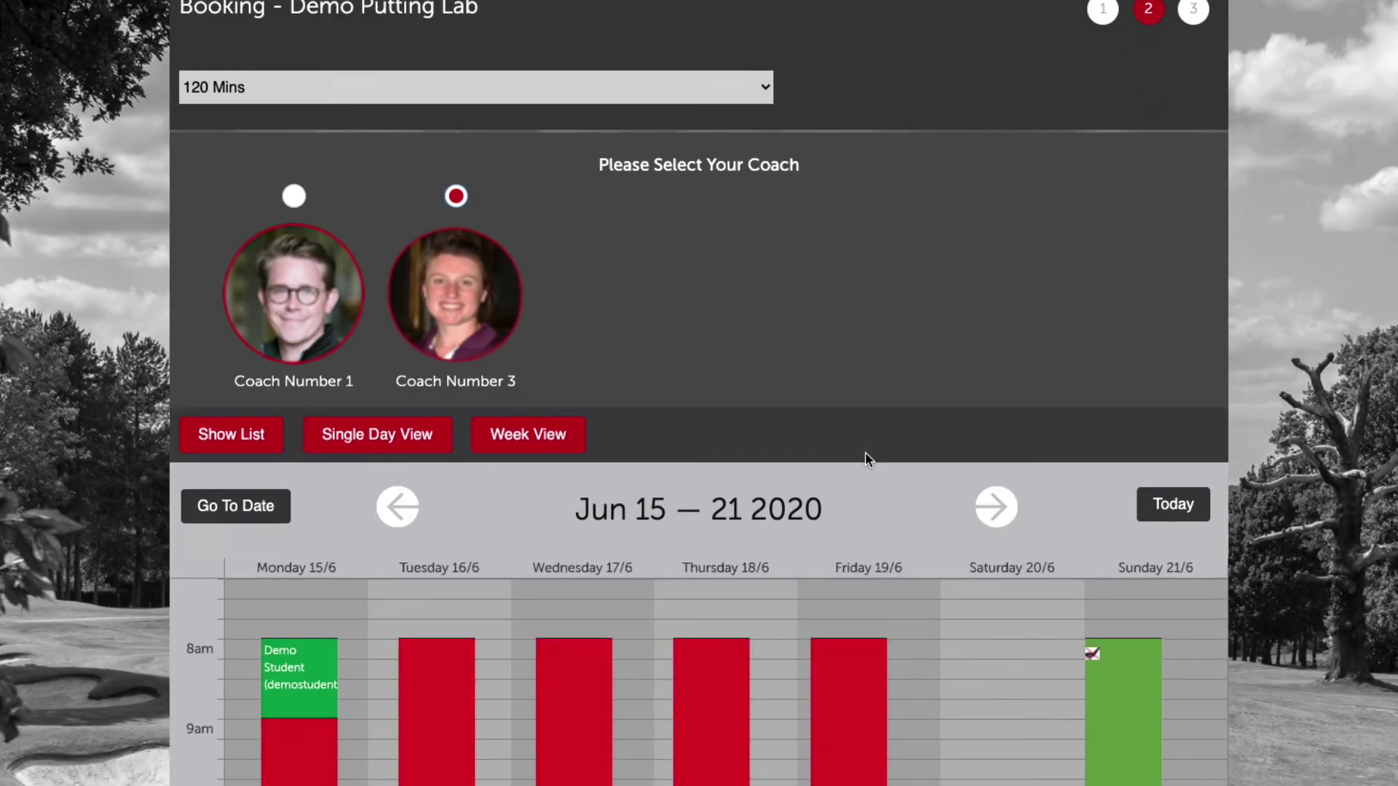
pyautogui.scroll(-1, 866, 459)
pyautogui.scroll(-3, 1099, 566)
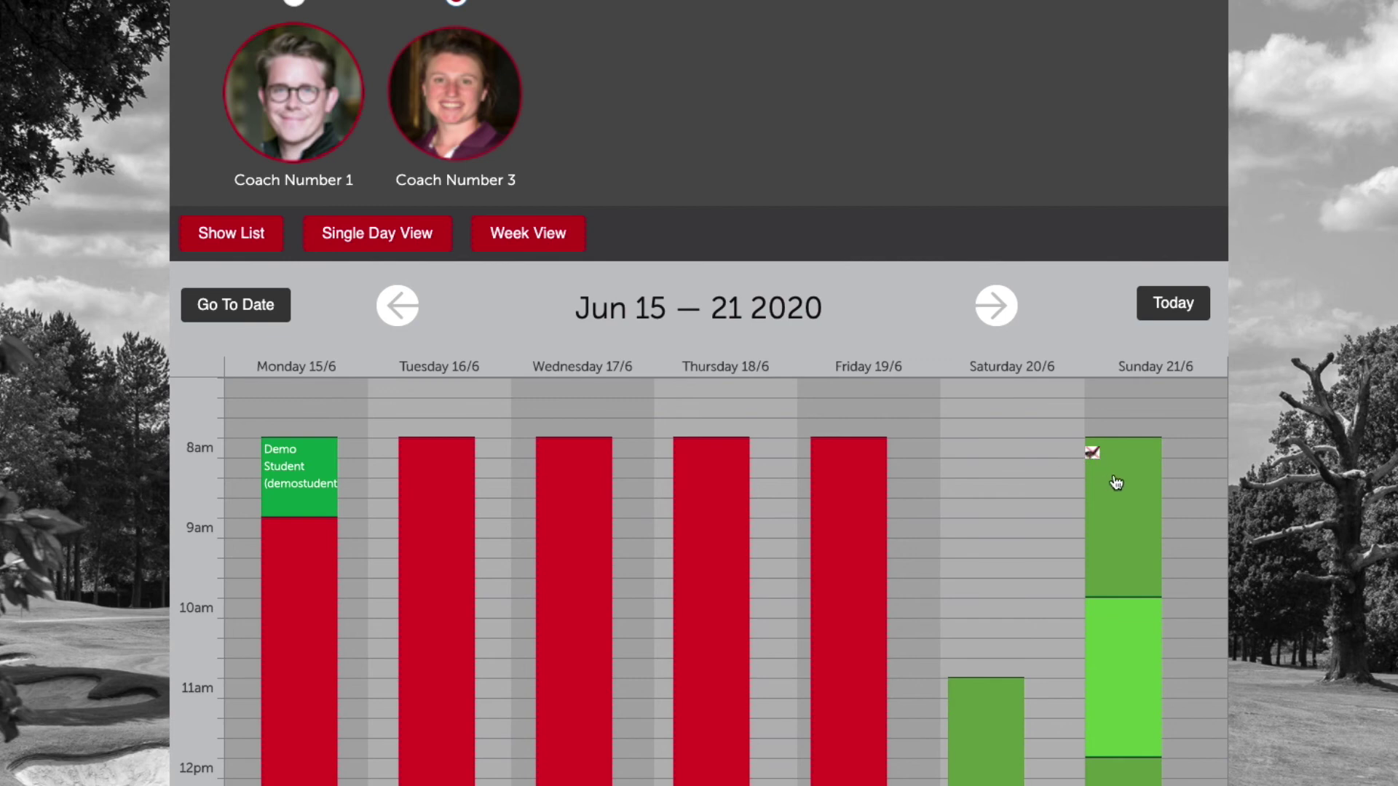
pyautogui.scroll(3, 1110, 481)
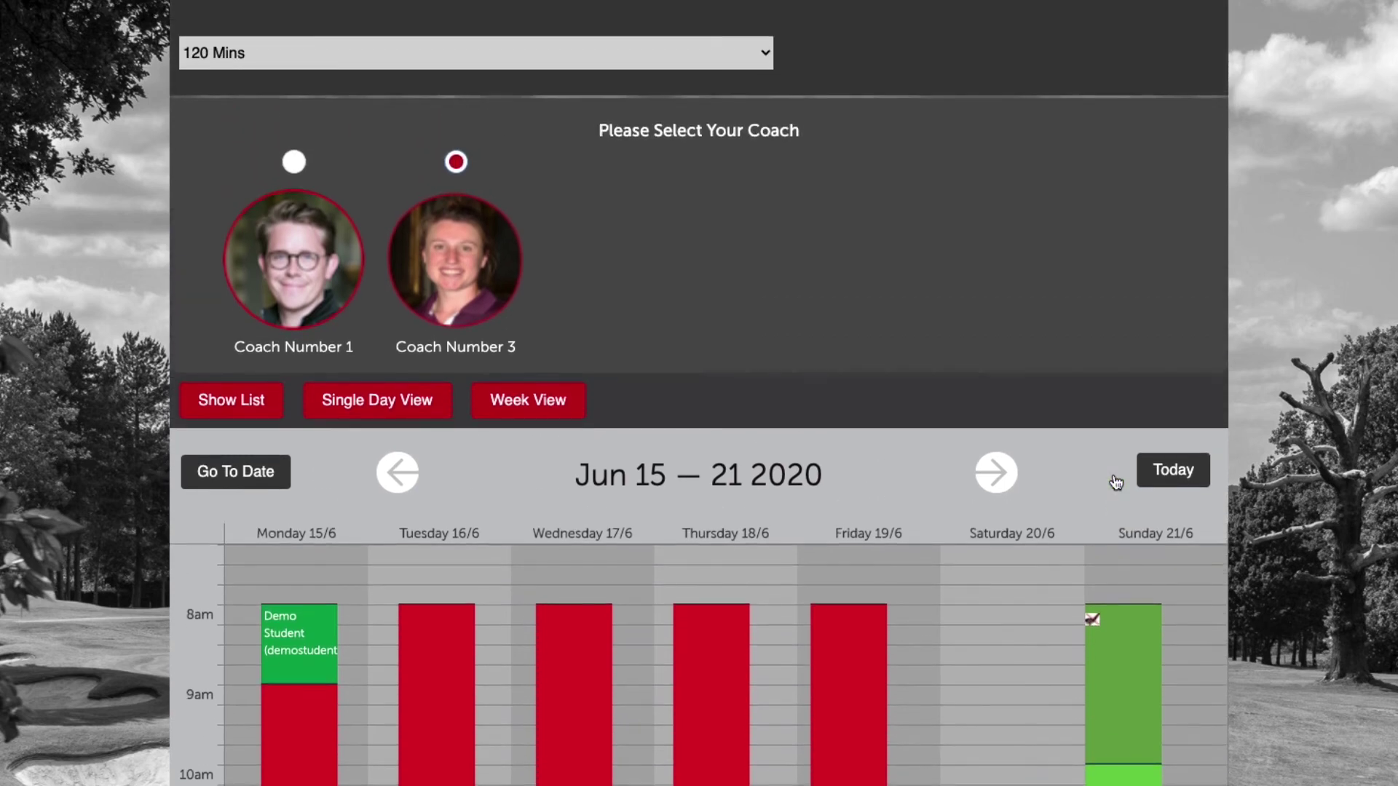
pyautogui.click(1149, 634)
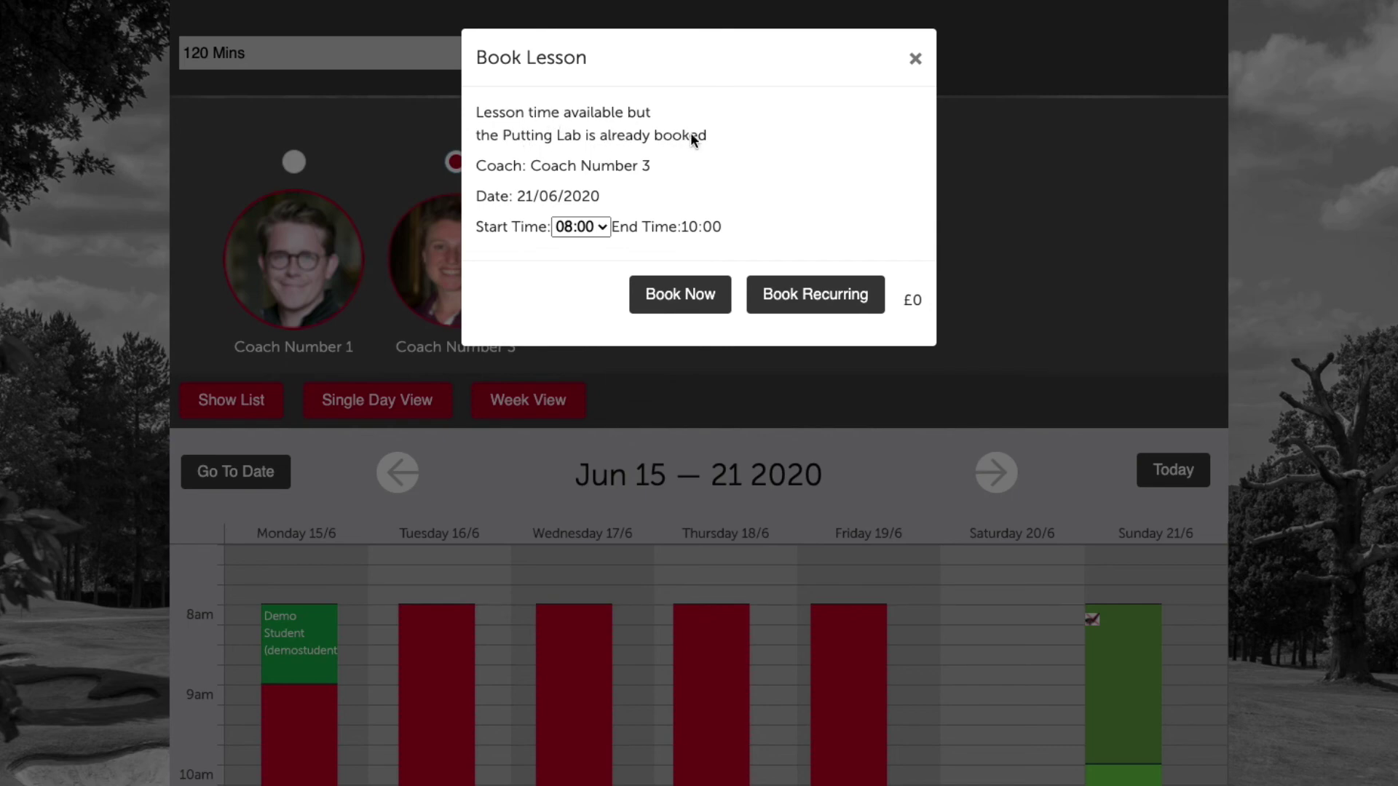
# Try booking the already-booked Sunday 8am slot, then close the refusal and booking form.
pyautogui.moveTo(705, 135); pyautogui.dragTo(484, 116)
pyautogui.click(555, 151)
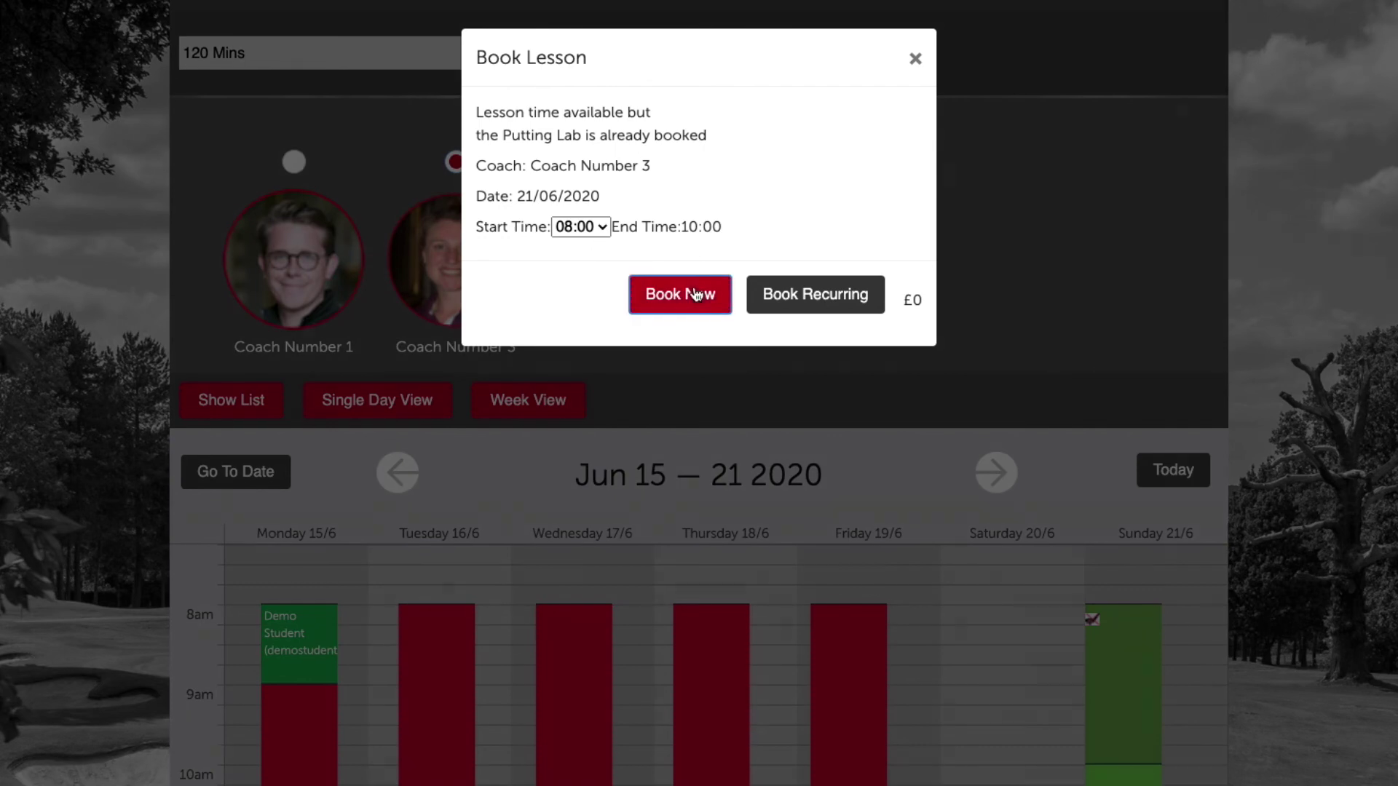
pyautogui.click(695, 293)
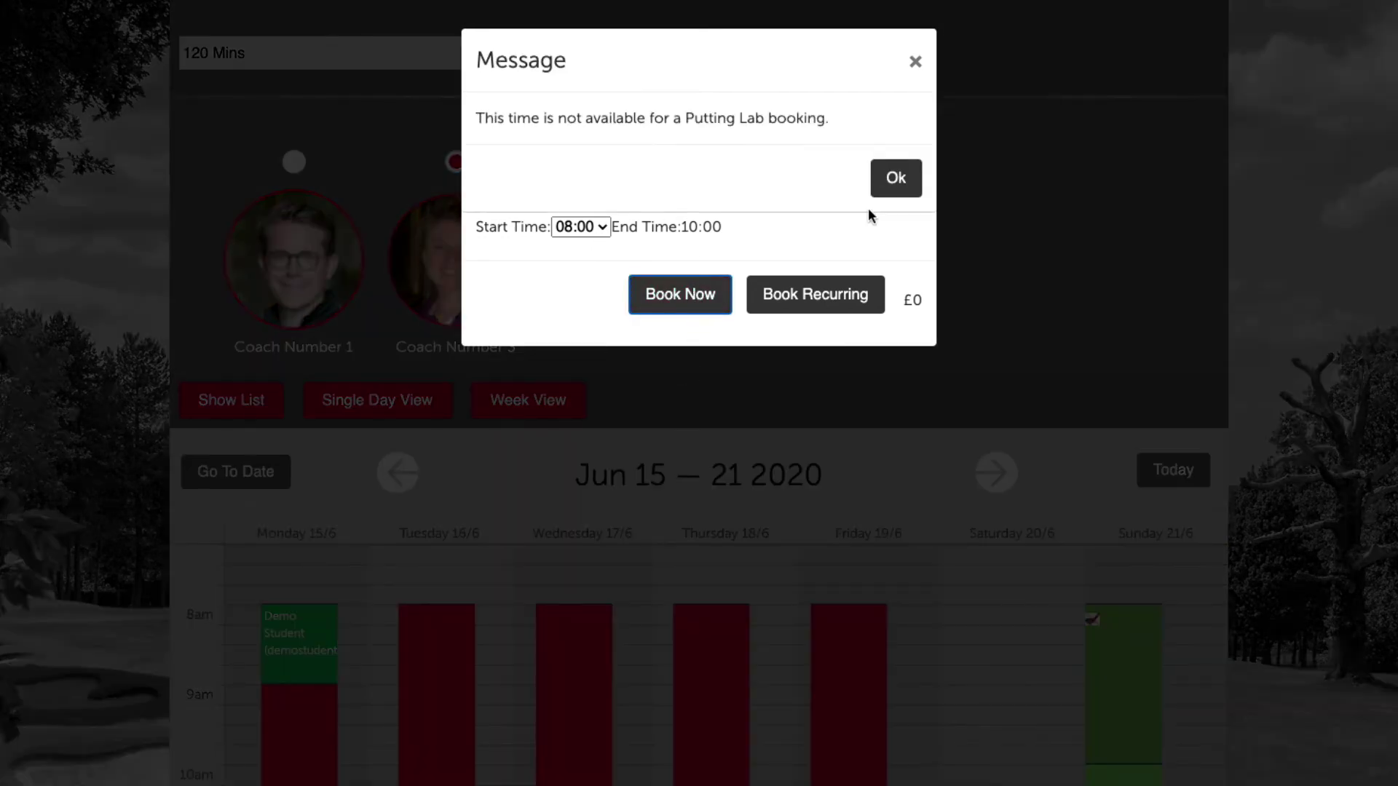
pyautogui.click(914, 64)
pyautogui.click(914, 57)
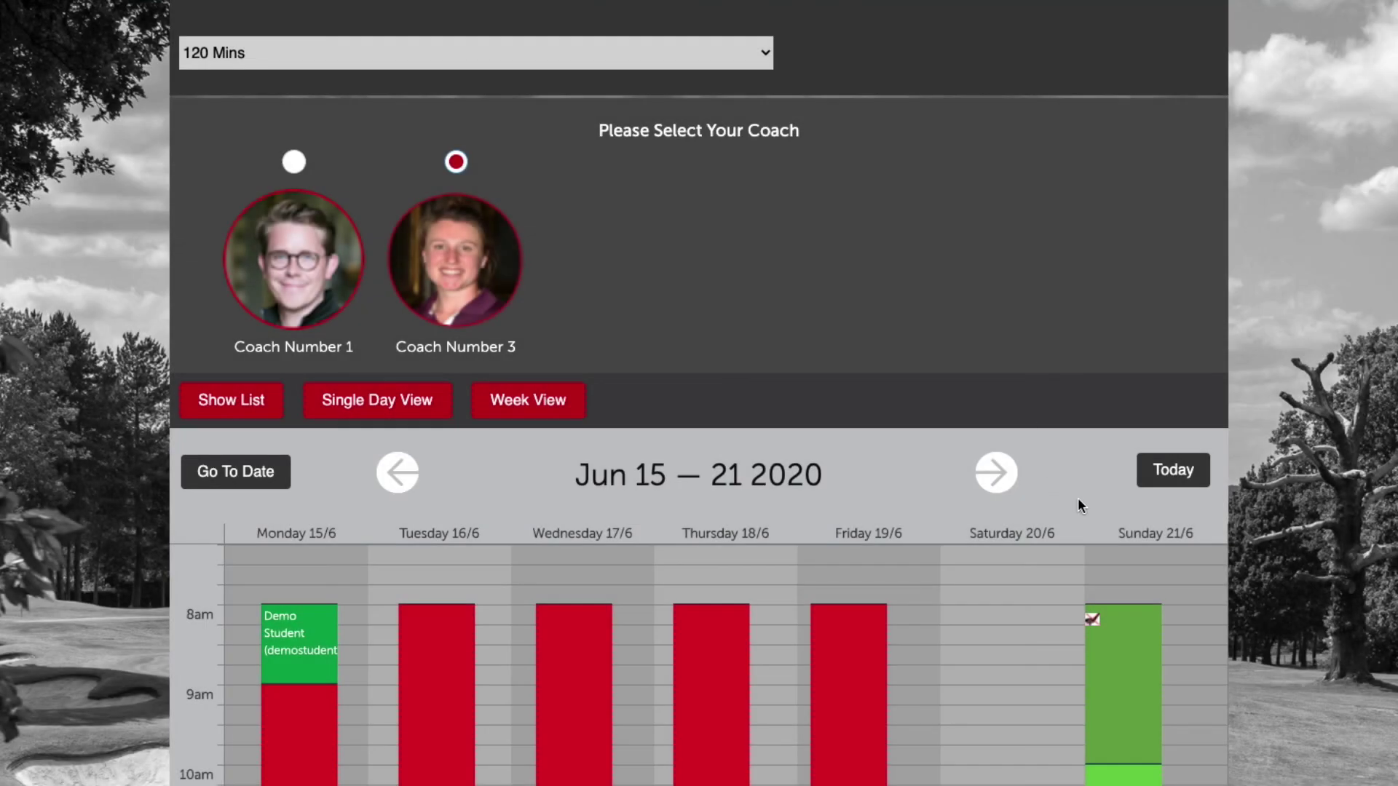
# Scroll through Coach Number 3's Jun 15–21 2020 Demo Putting Lab calendar.
pyautogui.scroll(-3, 1078, 498)
pyautogui.scroll(3, 1073, 497)
pyautogui.scroll(1, 1056, 471)
pyautogui.scroll(2, 1136, 648)
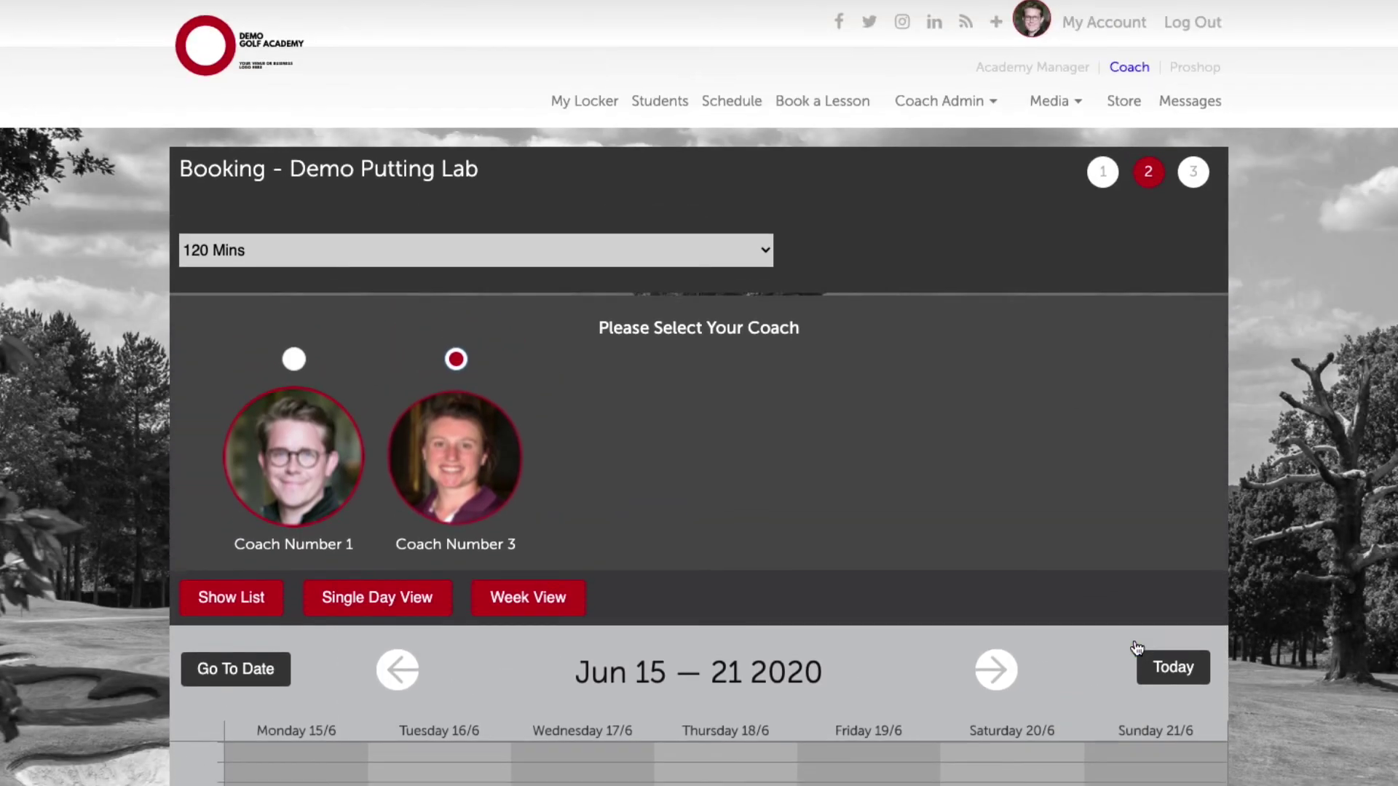
pyautogui.scroll(-2, 1133, 646)
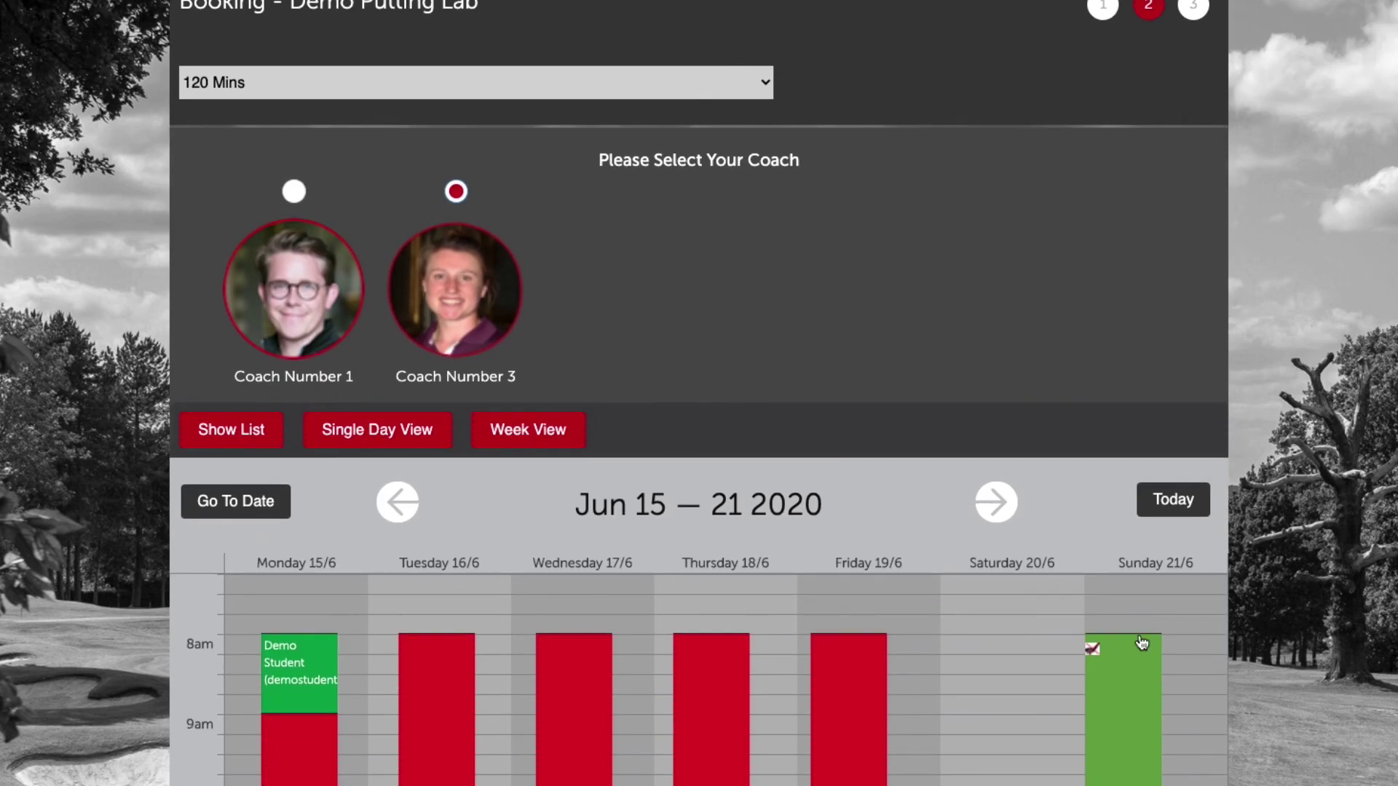
pyautogui.scroll(-1, 863, 637)
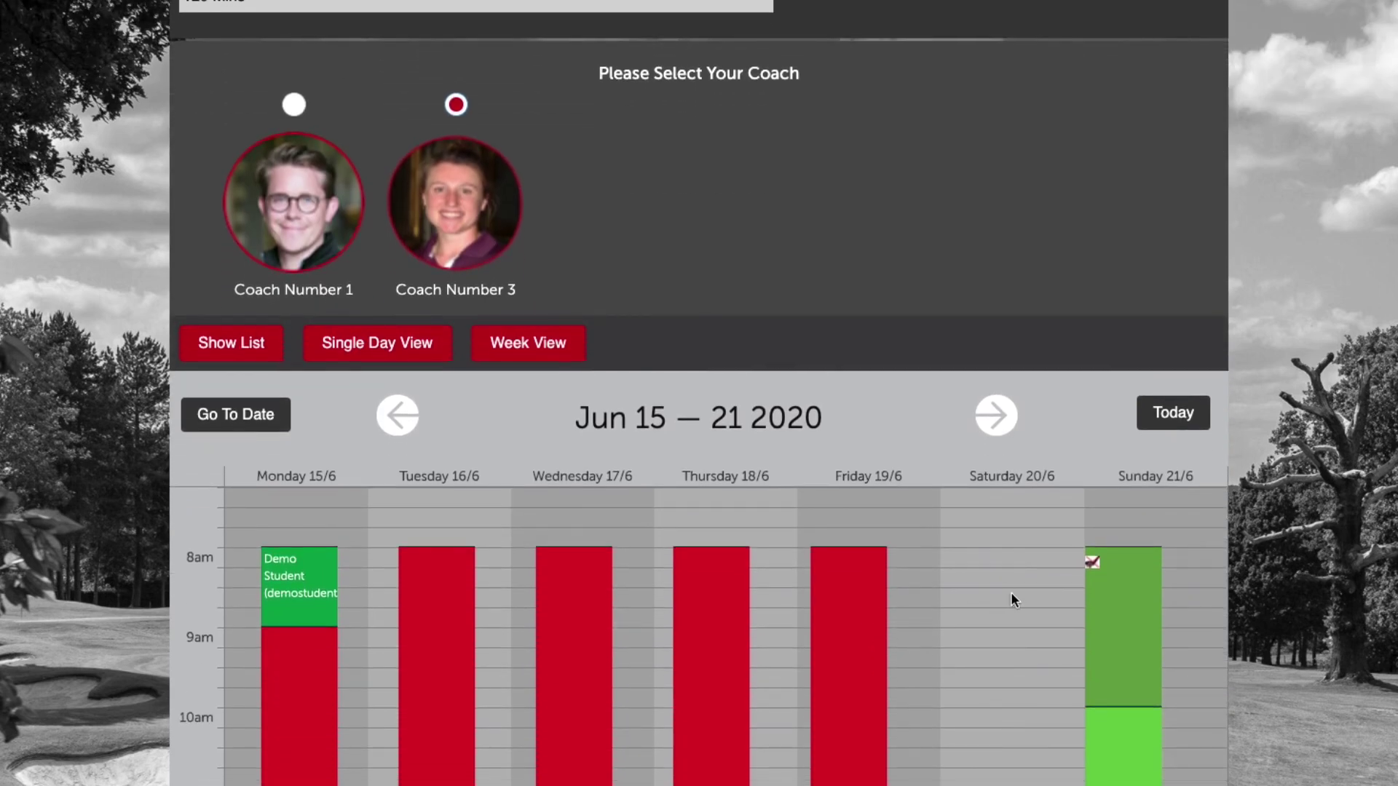
pyautogui.scroll(1, 1012, 596)
pyautogui.scroll(1, 752, 400)
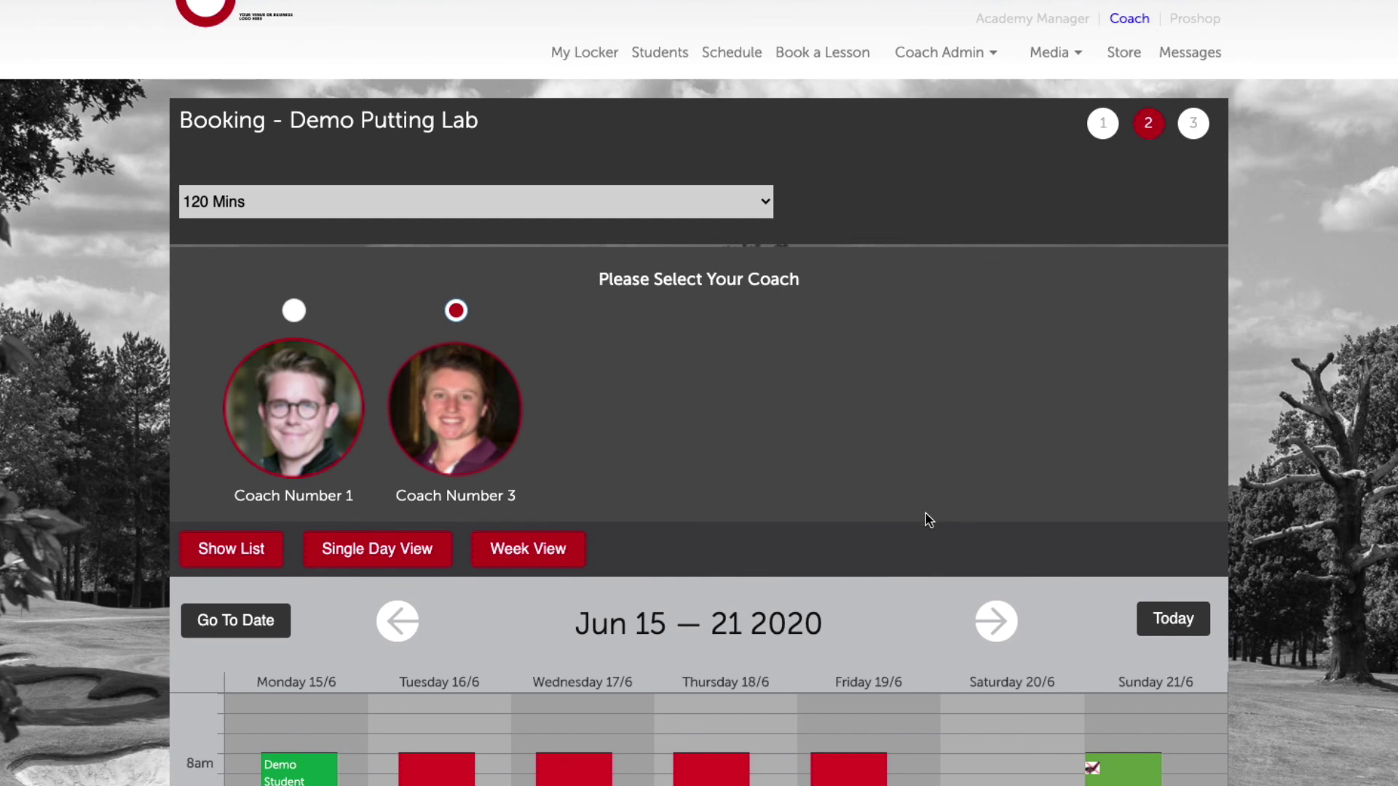
pyautogui.scroll(-2, 944, 535)
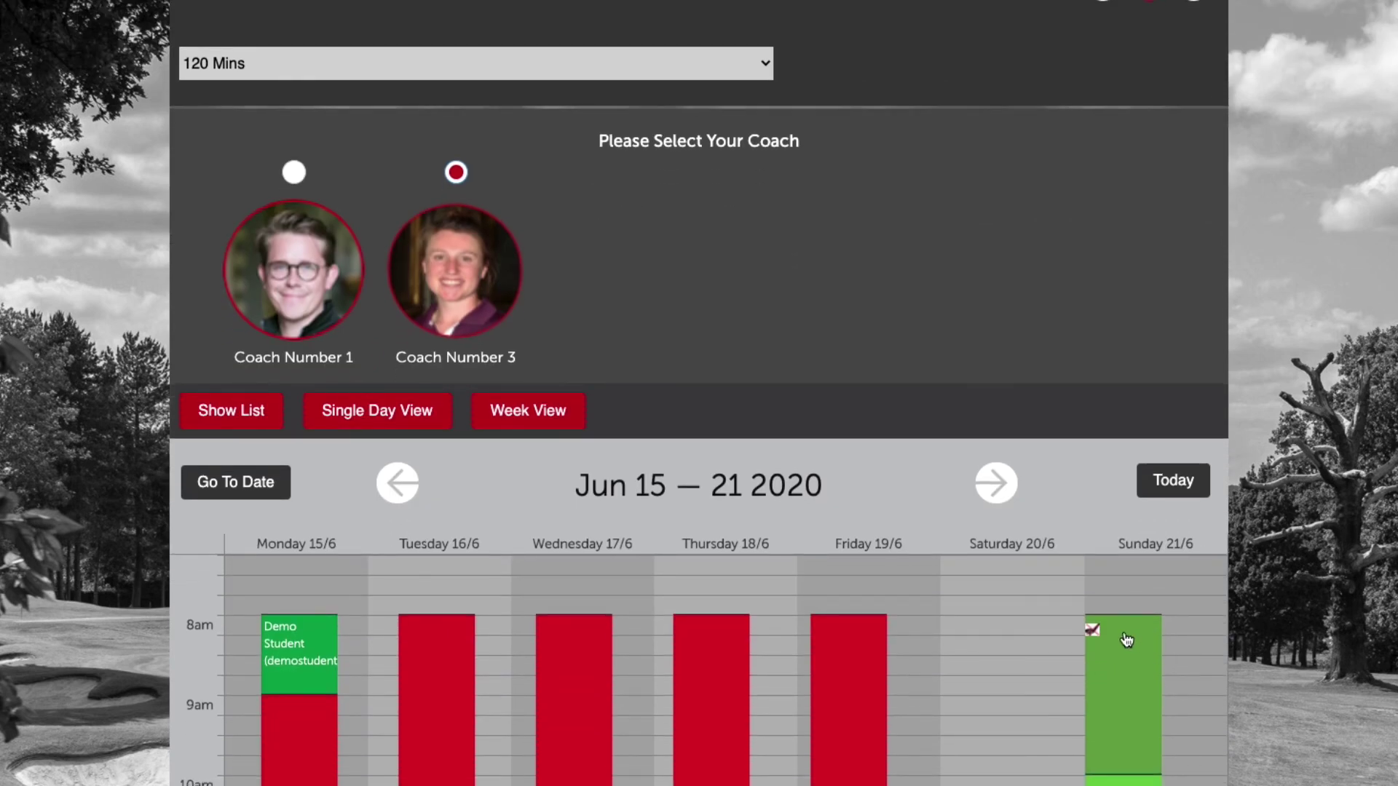
pyautogui.scroll(-2, 1129, 764)
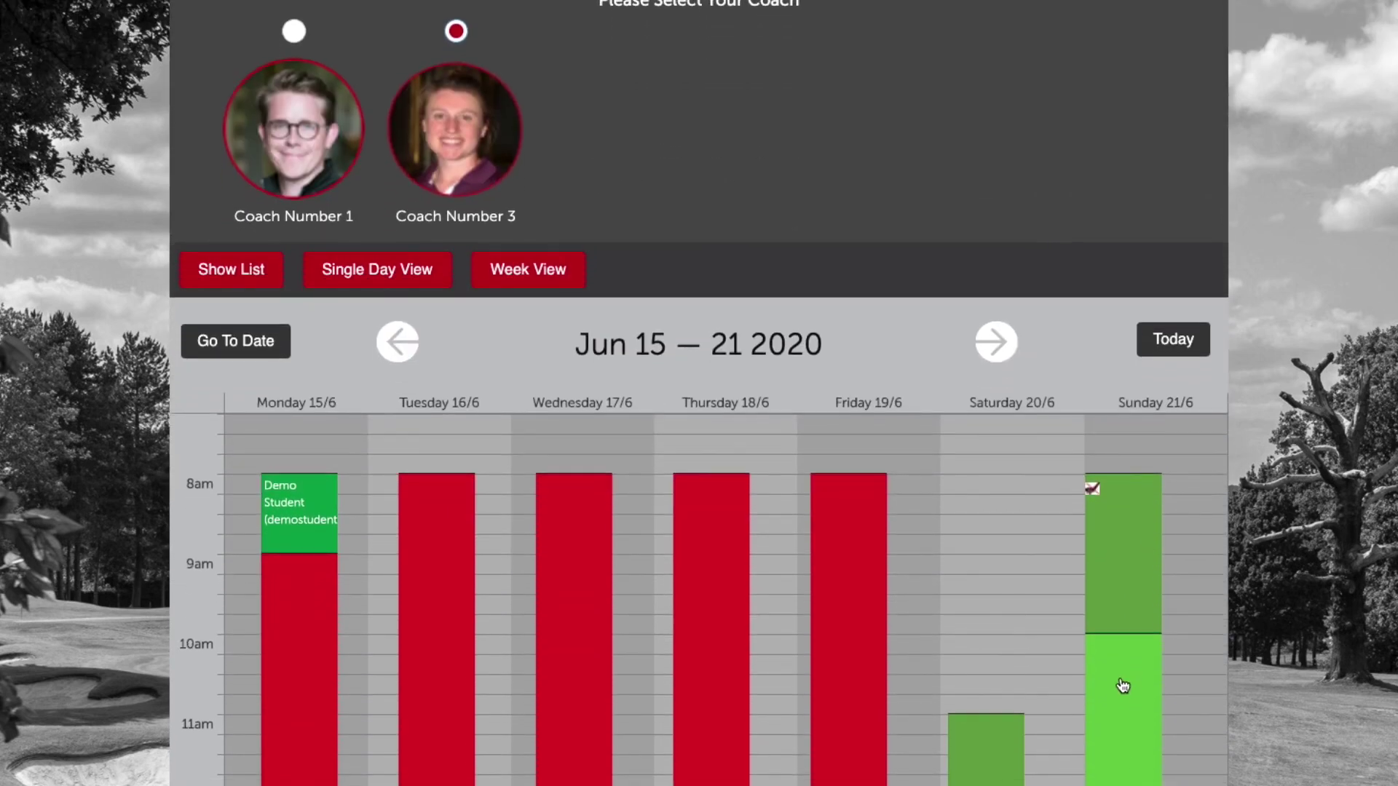